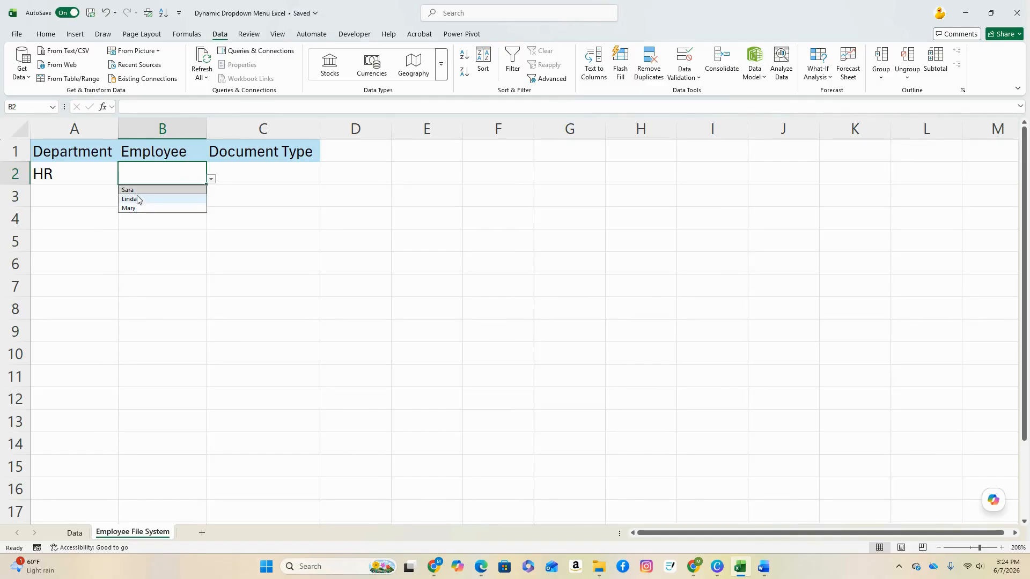
- Choose the second listed HR employee in B2 and Leave Form as the document type in C2
{"action": "left_click", "coordinate": [138, 199]}
{"action": "left_click", "coordinate": [245, 177]}
{"action": "left_click", "coordinate": [323, 180]}
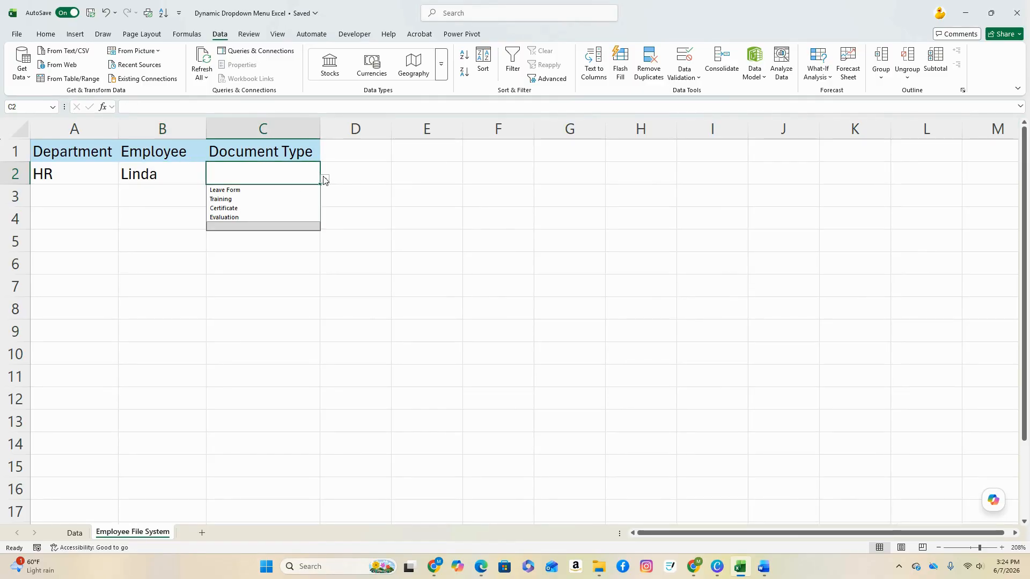
{"action": "left_click", "coordinate": [238, 191]}
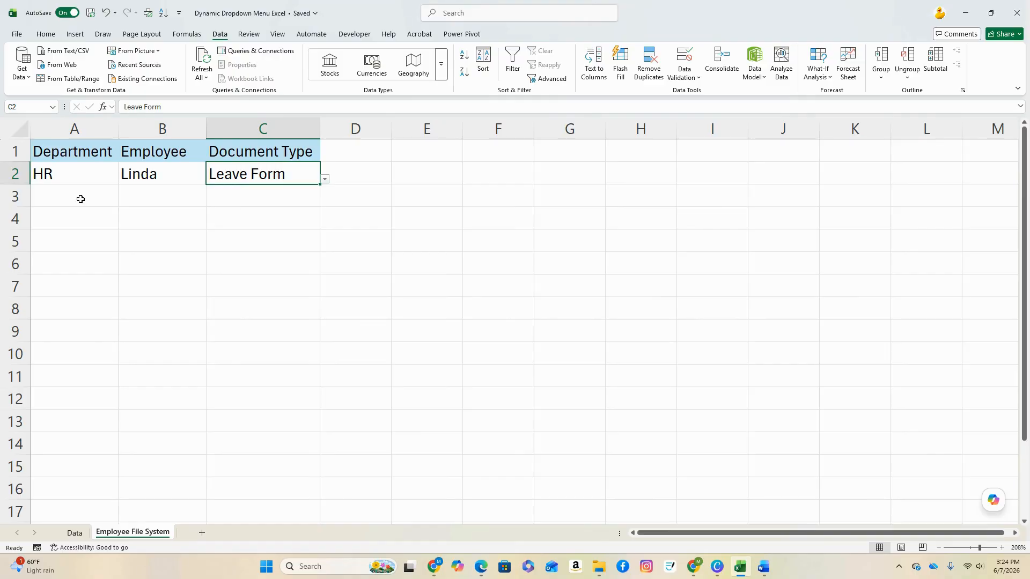
- Check the source lists on the Data sheet, and set the department in A3 of Employee File System to Finance
{"action": "left_click", "coordinate": [73, 192]}
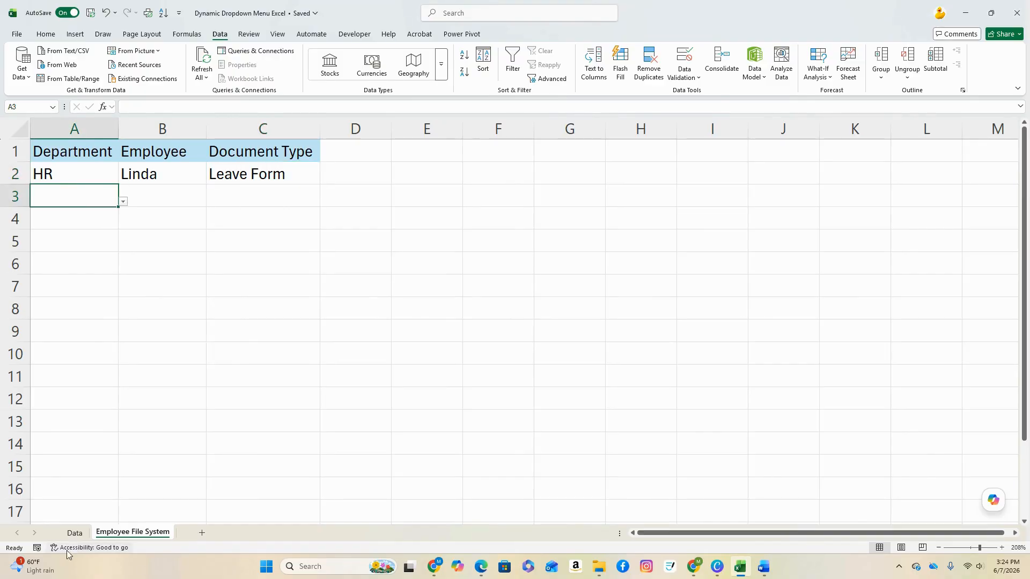
{"action": "left_click", "coordinate": [74, 534]}
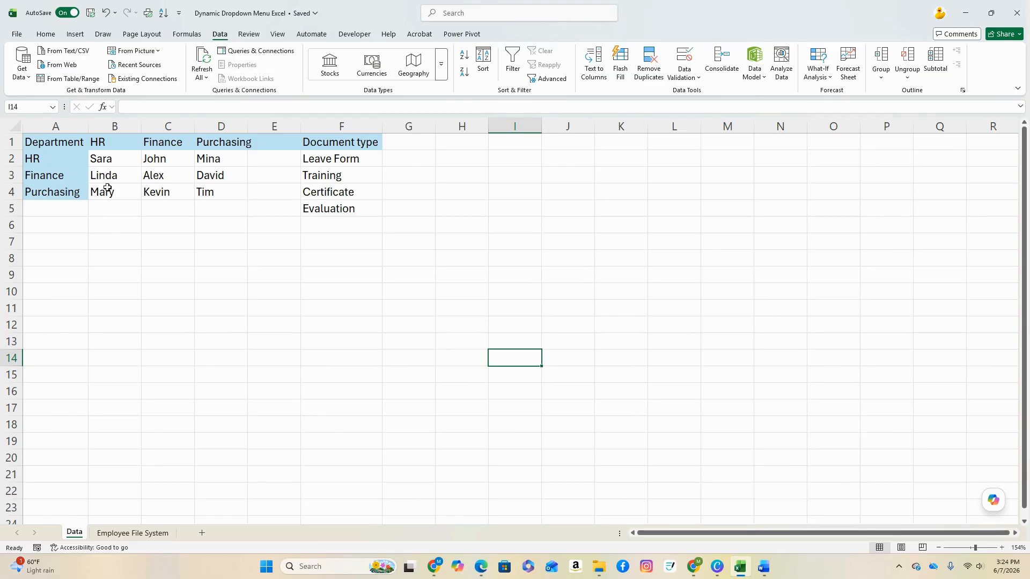
{"action": "left_click", "coordinate": [129, 533]}
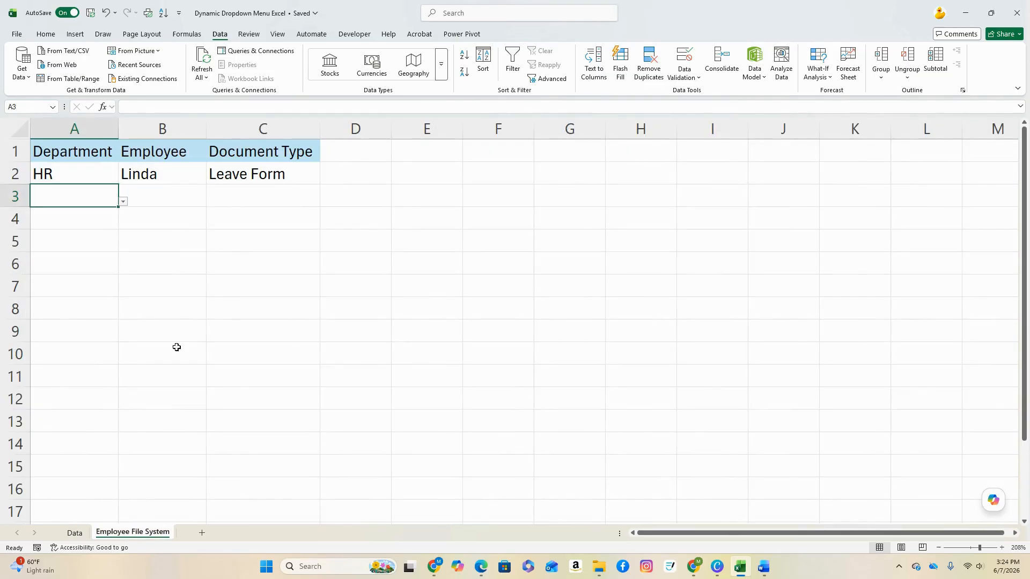
{"action": "left_click", "coordinate": [124, 202]}
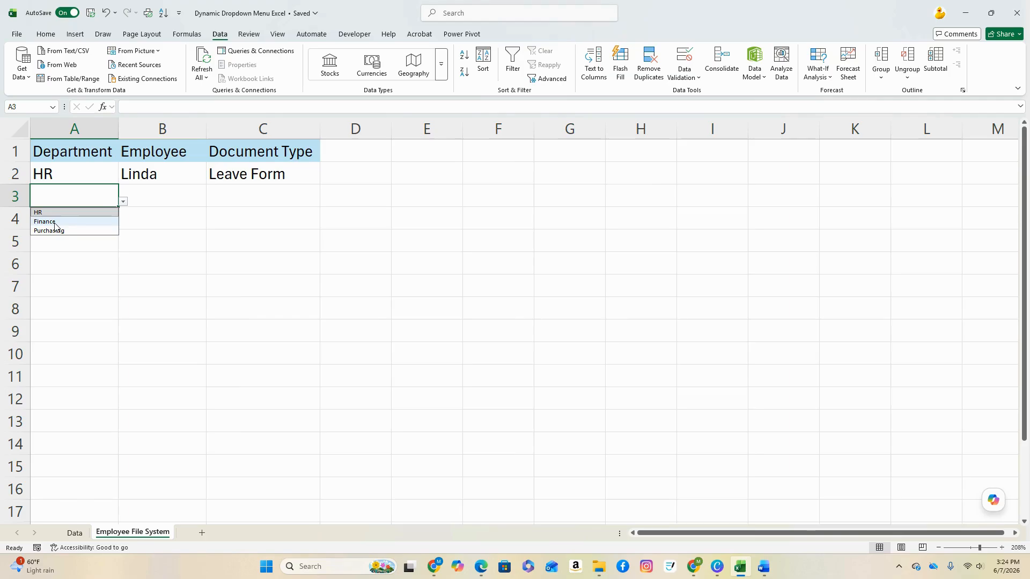
{"action": "left_click", "coordinate": [54, 227]}
- Choose the third listed Finance employee in B3 and Certificate as the document type in C3
{"action": "left_click", "coordinate": [188, 200]}
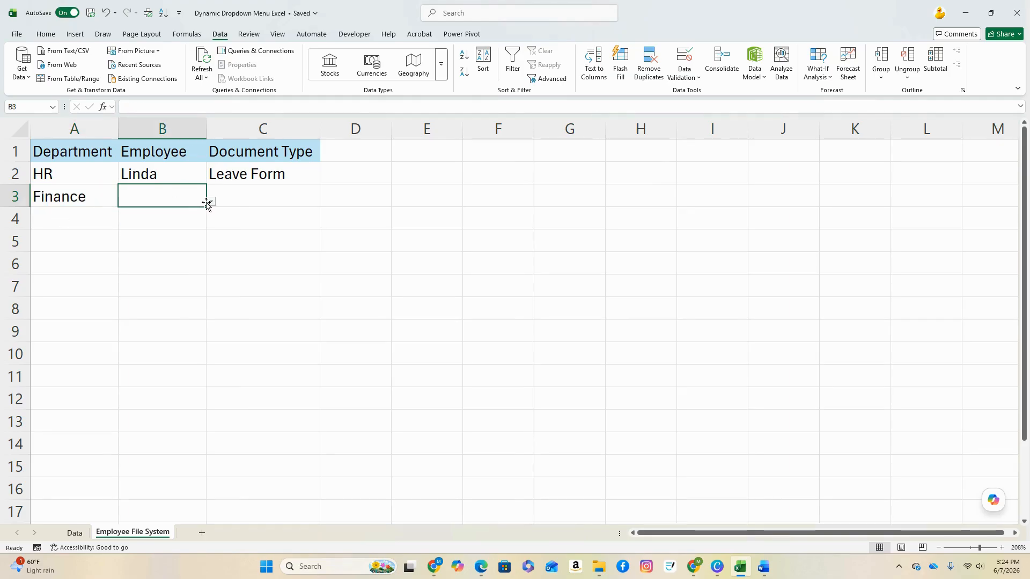
{"action": "left_click", "coordinate": [212, 203]}
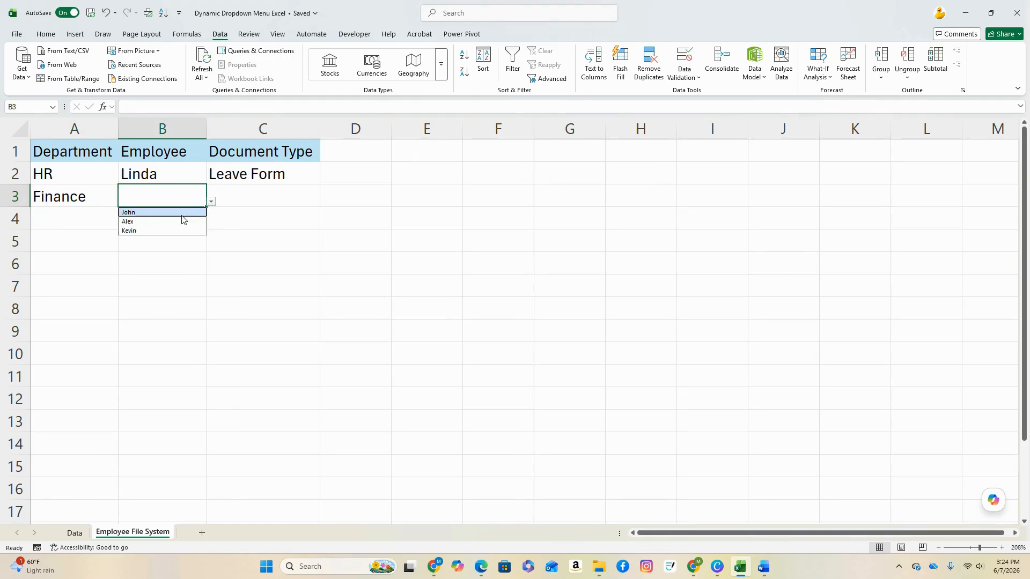
{"action": "left_click", "coordinate": [146, 230]}
{"action": "left_click", "coordinate": [258, 200]}
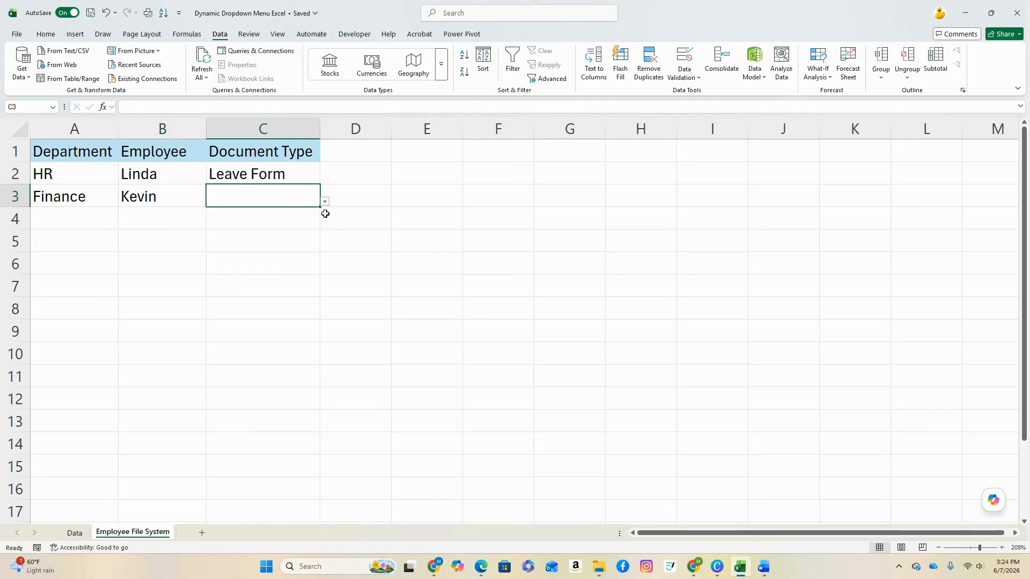
{"action": "left_click", "coordinate": [324, 201]}
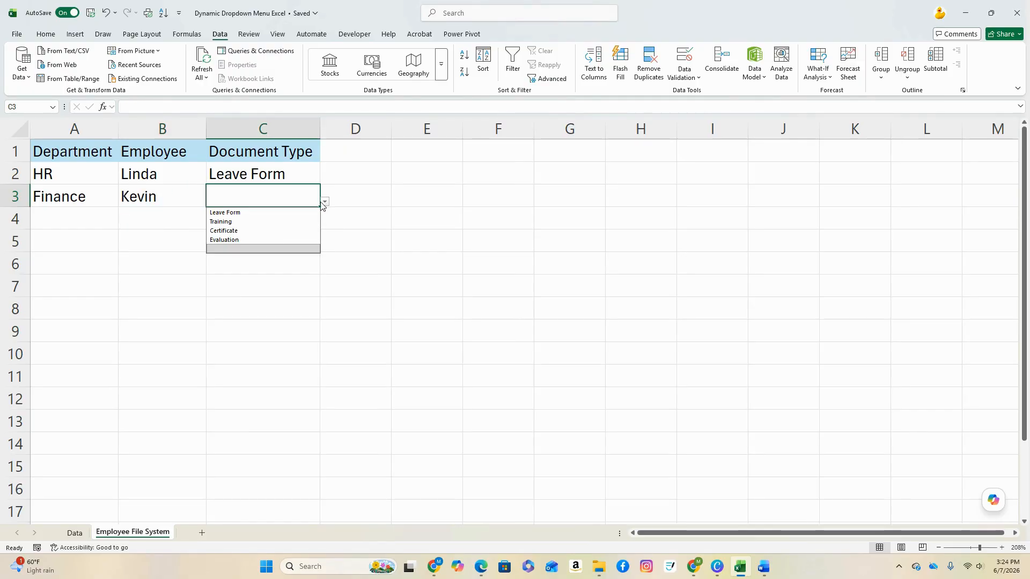
{"action": "left_click", "coordinate": [261, 232]}
- Review the Data sheet's department lists, and set the department in A4 of Employee File System to Purchasing
{"action": "left_click", "coordinate": [85, 217]}
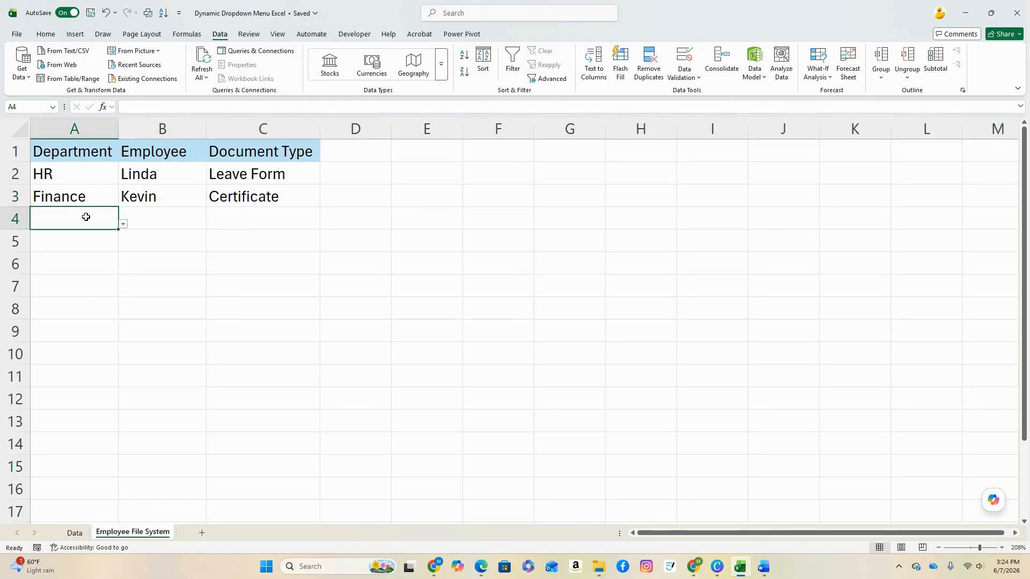
{"action": "left_click", "coordinate": [75, 533]}
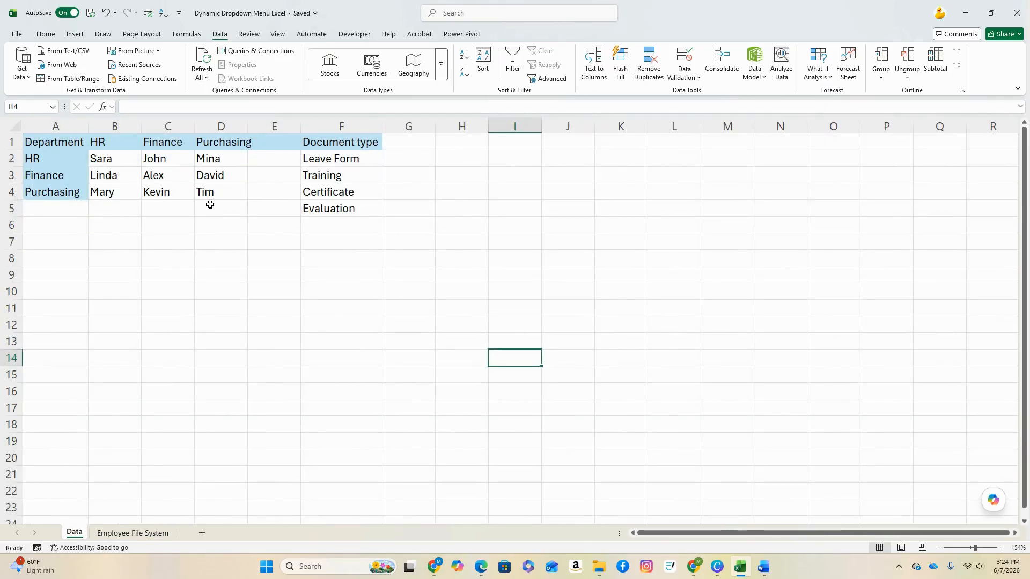
{"action": "left_click", "coordinate": [155, 533]}
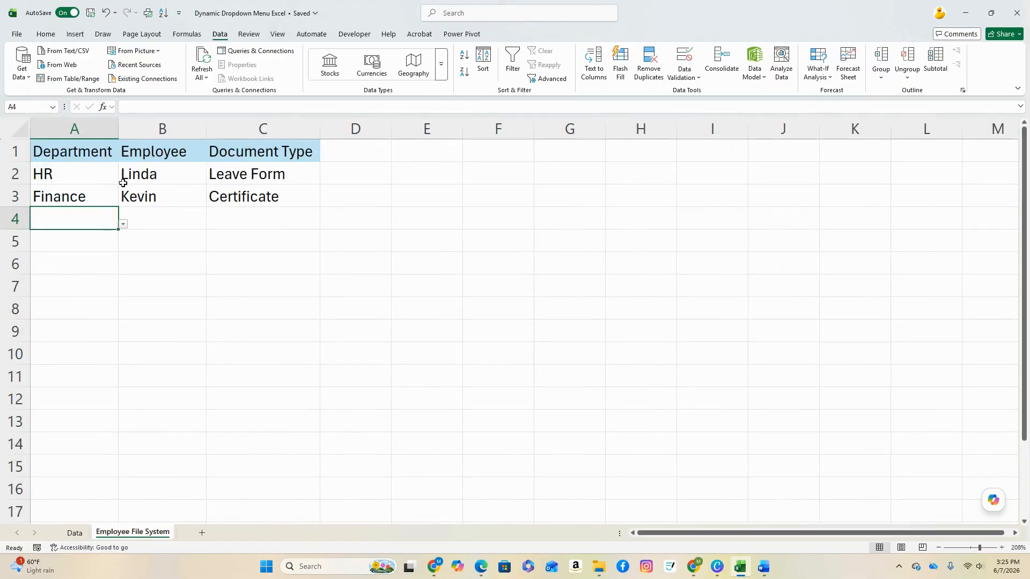
{"action": "left_click", "coordinate": [124, 224]}
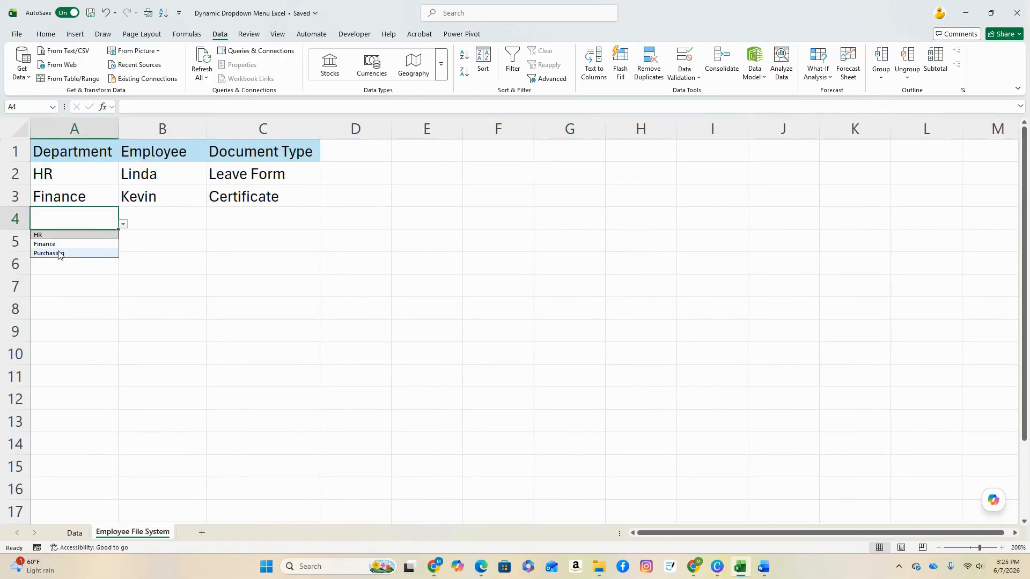
{"action": "left_click", "coordinate": [58, 255]}
- Choose the second listed Purchasing employee in B4 and Training as the document type in C4
{"action": "left_click", "coordinate": [174, 219]}
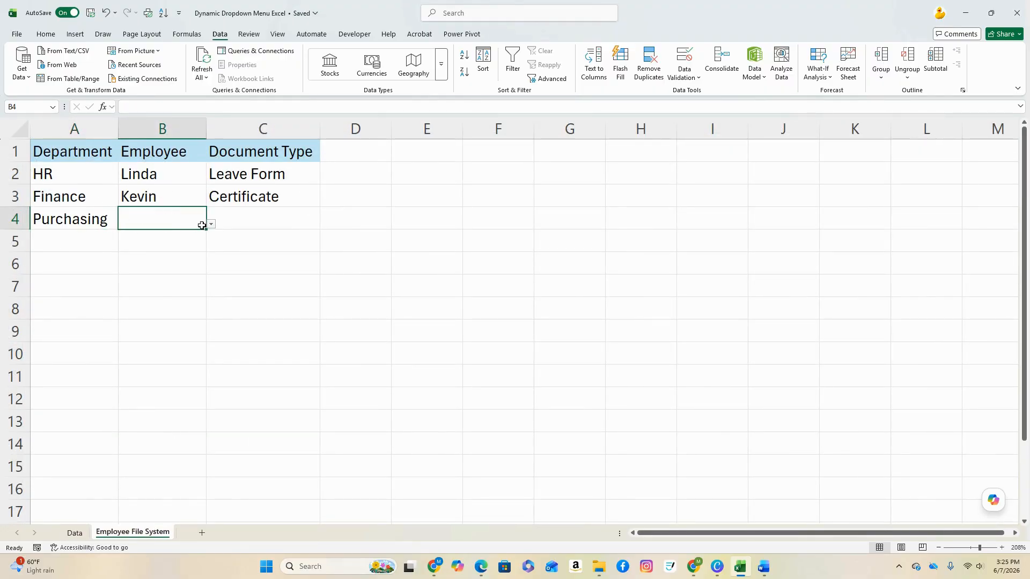
{"action": "left_click", "coordinate": [212, 226]}
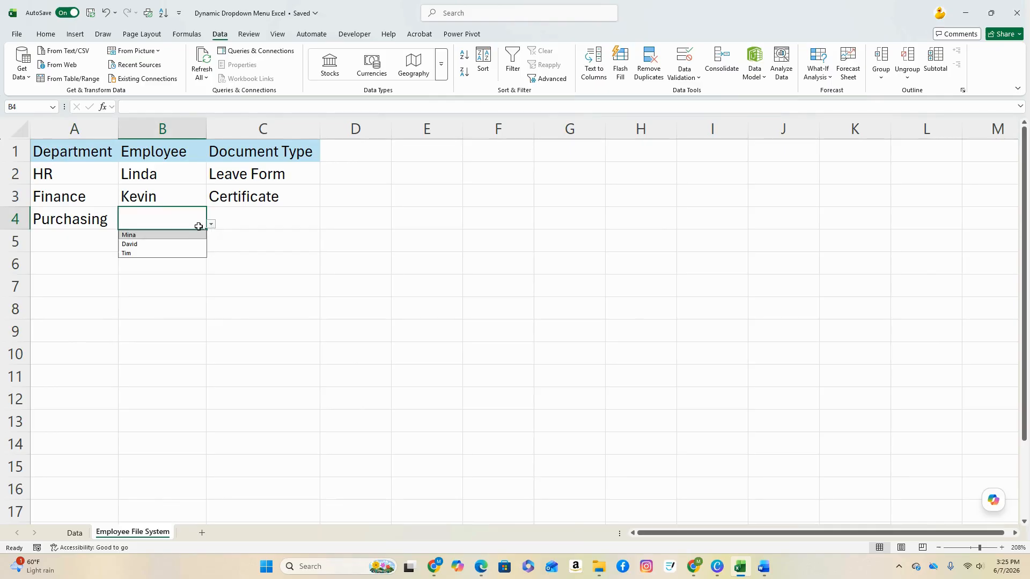
{"action": "left_click", "coordinate": [132, 244]}
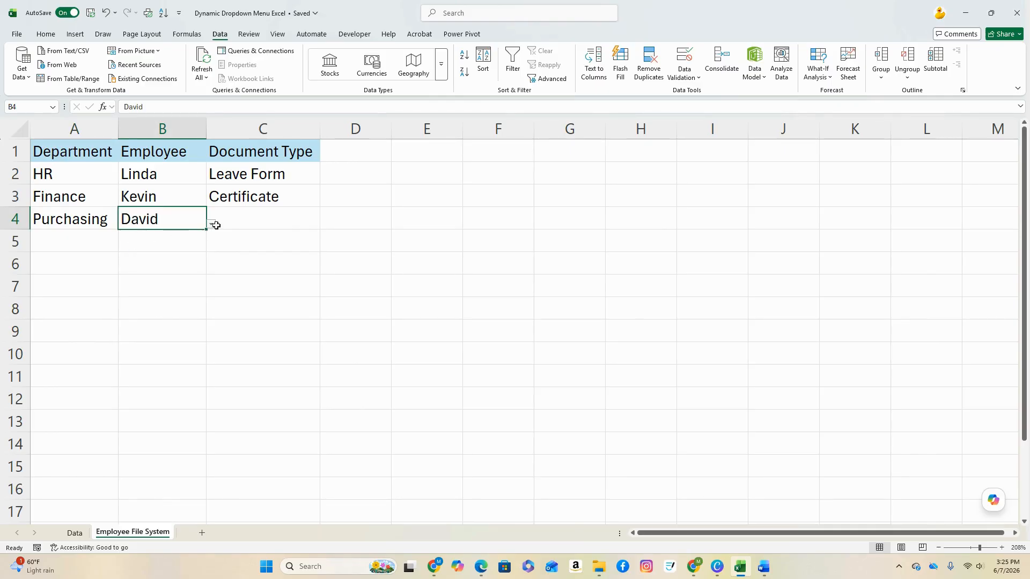
{"action": "left_click", "coordinate": [274, 219]}
{"action": "left_click", "coordinate": [325, 224]}
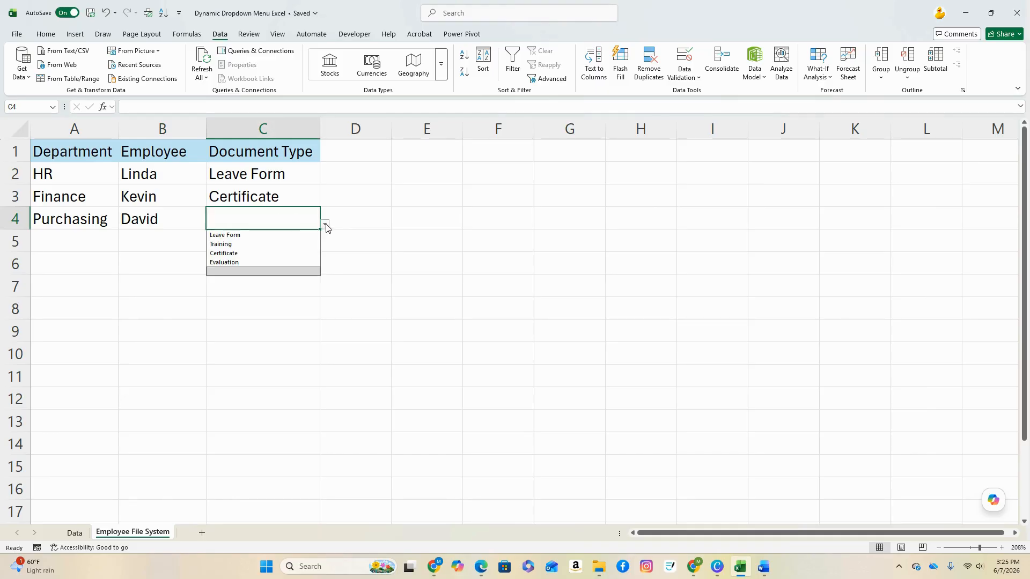
{"action": "left_click", "coordinate": [229, 244]}
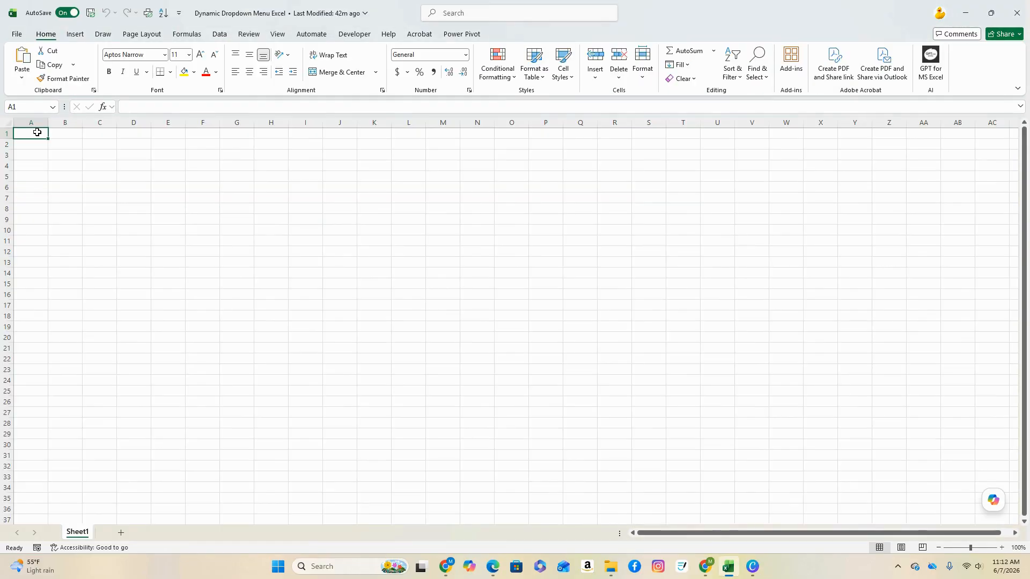
- Enter the headers Department, HR, Finance and Purchasing in A1:D1 of the blank Sheet1, and auto-fit column A
{"action": "type", "text": "Department"}
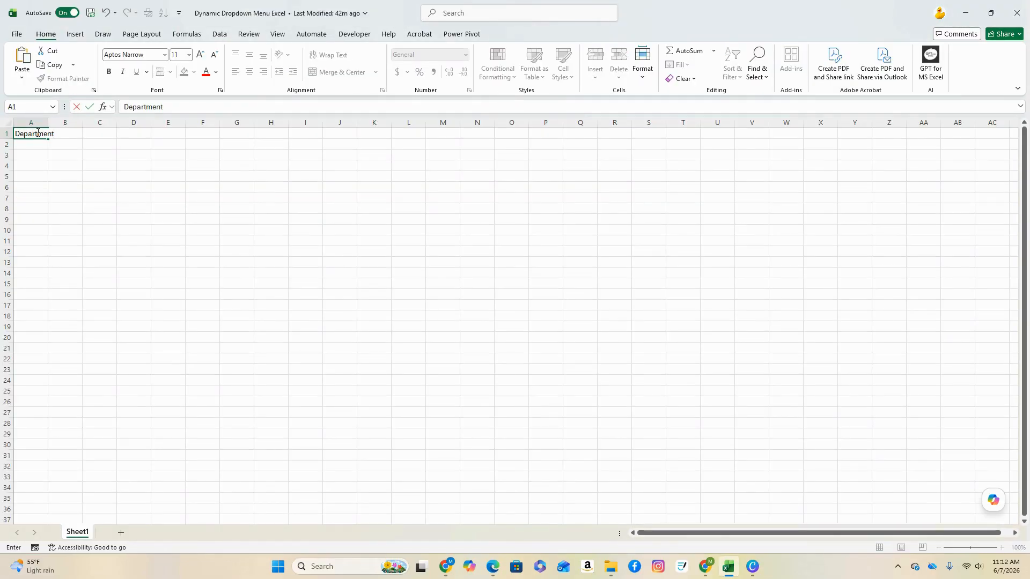
{"action": "key", "text": "Tab"}
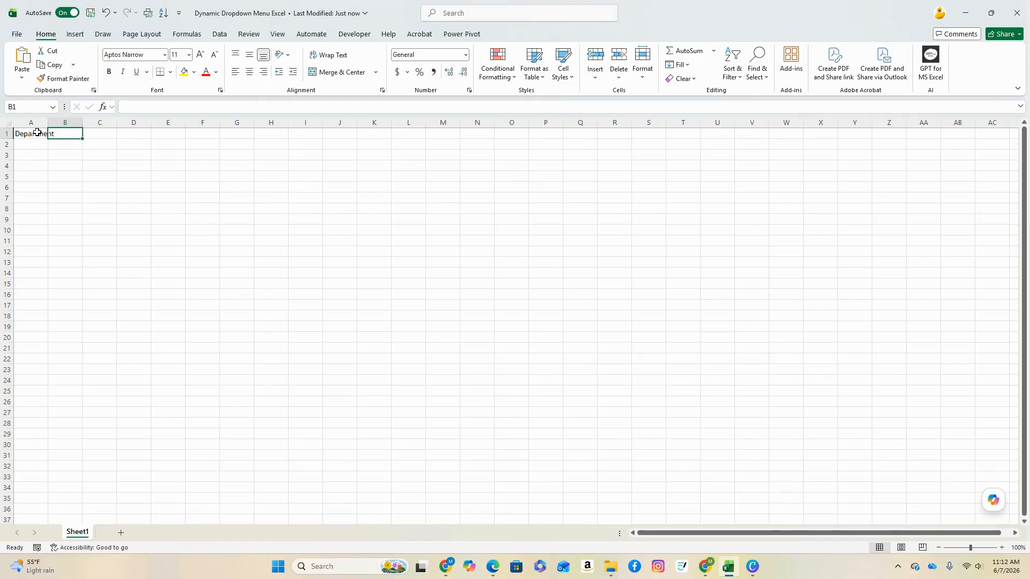
{"action": "type", "text": "HR"}
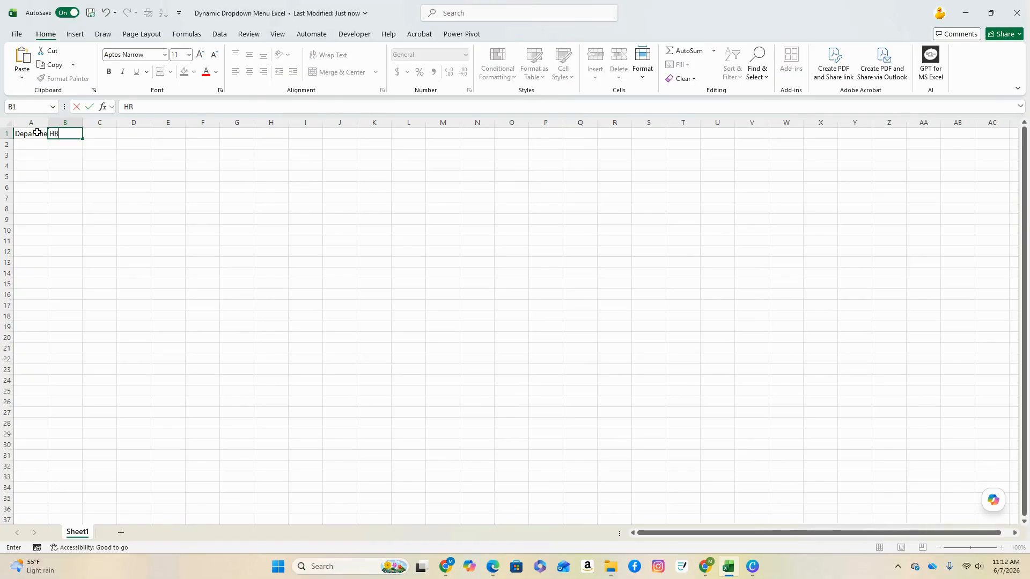
{"action": "key", "text": "Tab"}
{"action": "type", "text": "F"}
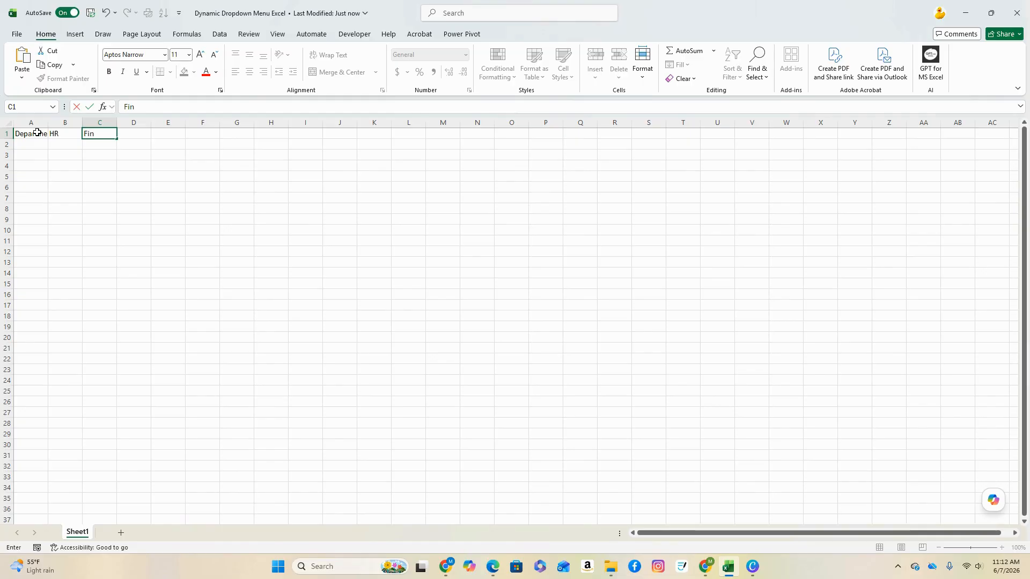
{"action": "type", "text": "inance"}
{"action": "key", "text": "Tab"}
{"action": "type", "text": "Pu"}
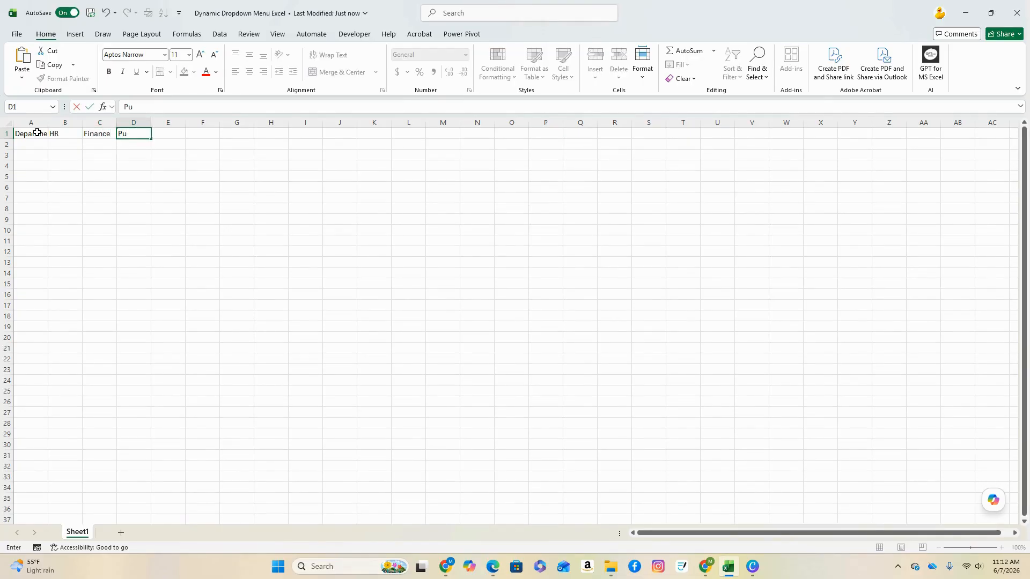
{"action": "type", "text": "rchasing"}
{"action": "left_click", "coordinate": [51, 123]}
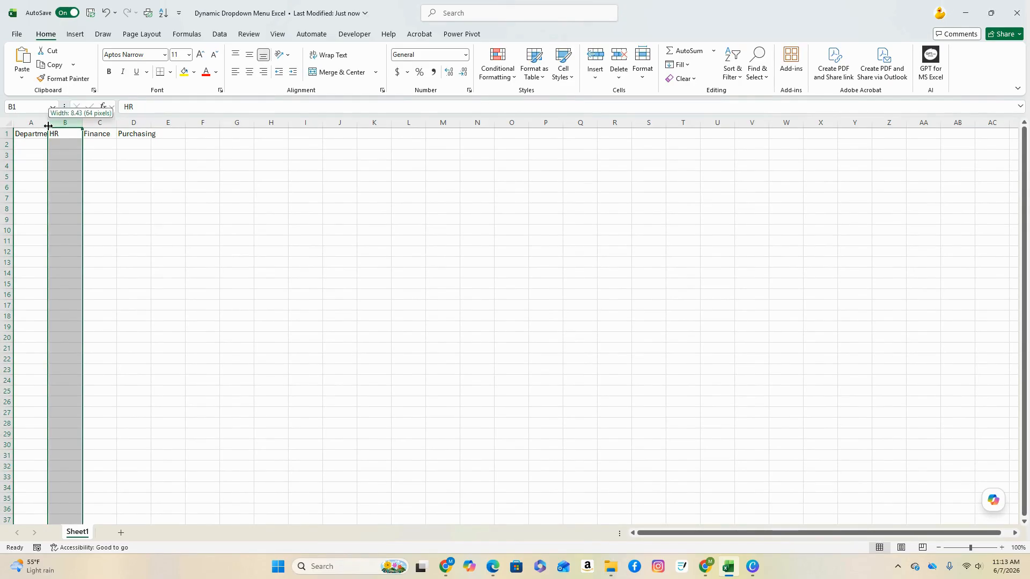
{"action": "double_click", "coordinate": [48, 122]}
- List the departments HR, Finance and Purchasing in A2:A4 under the Department header
{"action": "left_click", "coordinate": [48, 140]}
{"action": "type", "text": "HR"}
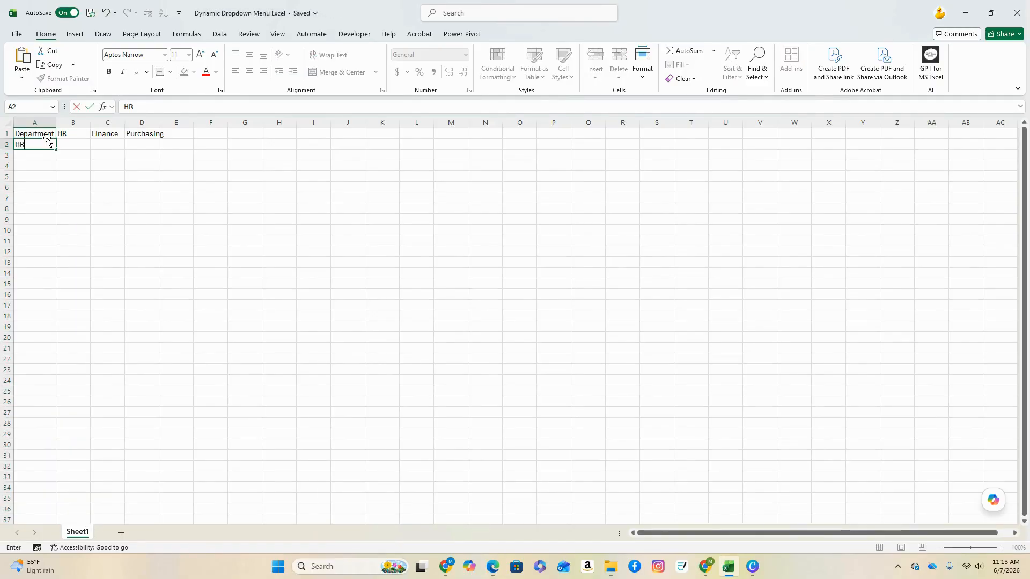
{"action": "key", "text": "Return"}
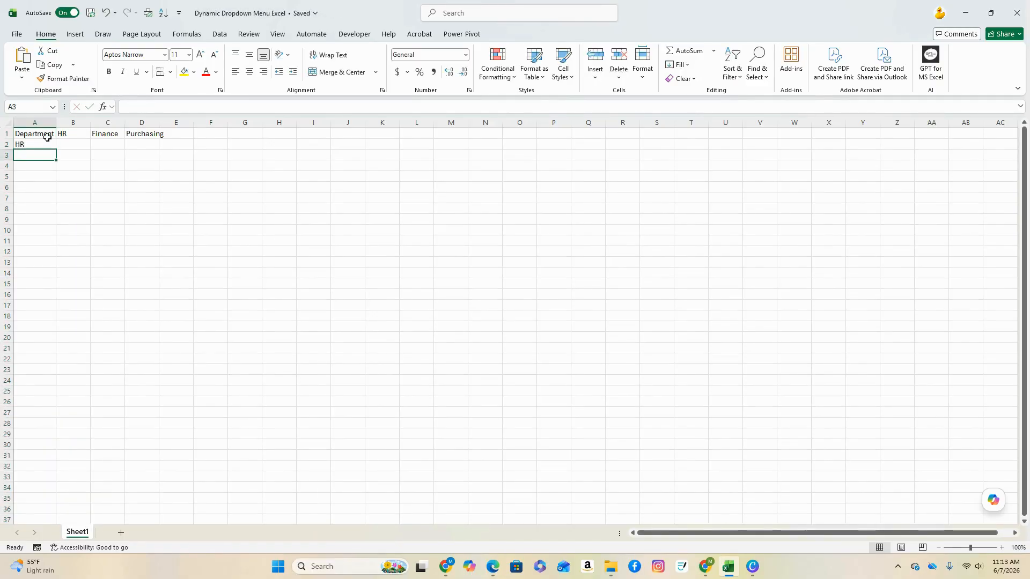
{"action": "type", "text": "Finance"}
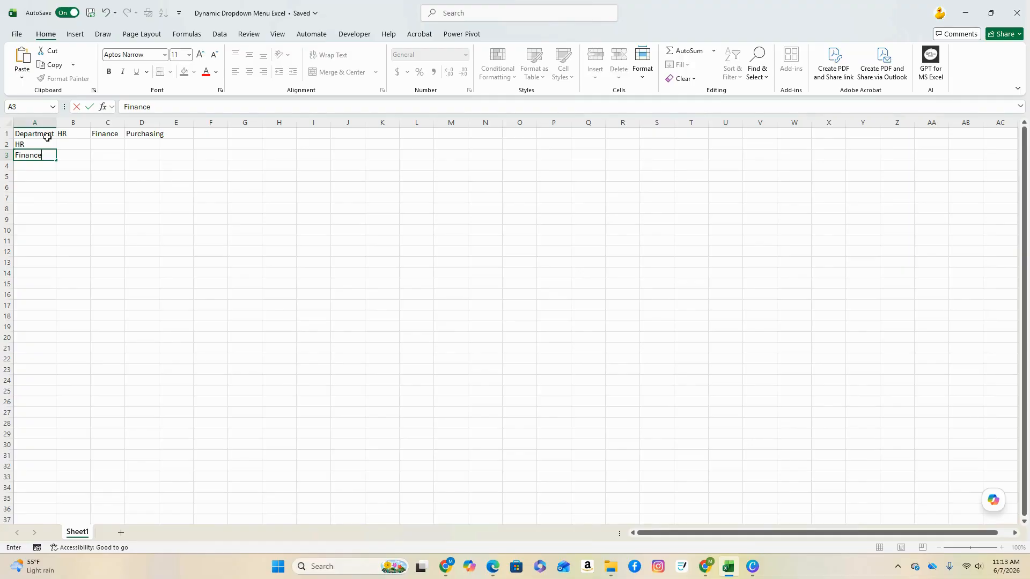
{"action": "key", "text": "Return"}
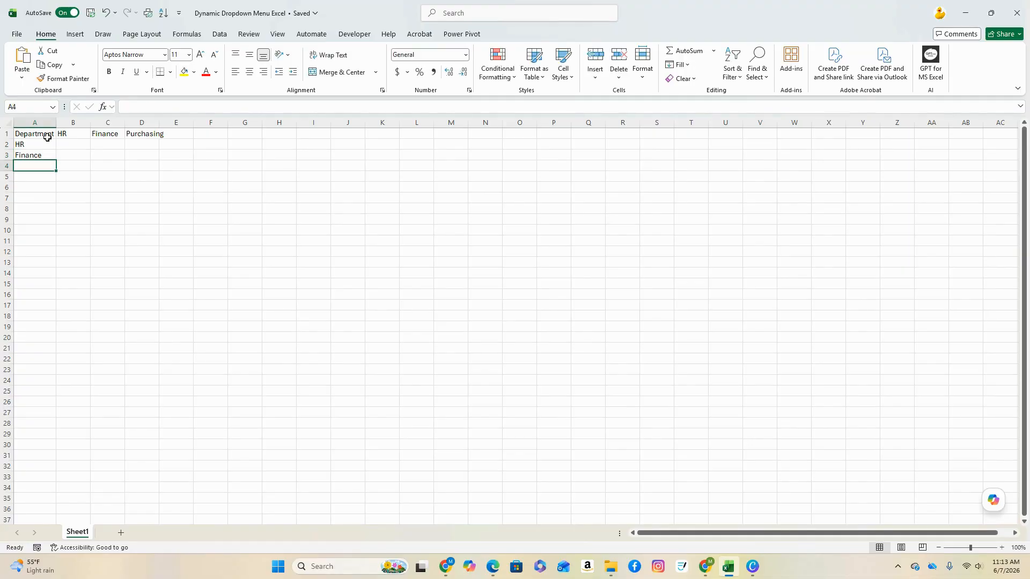
{"action": "type", "text": "Purchasing"}
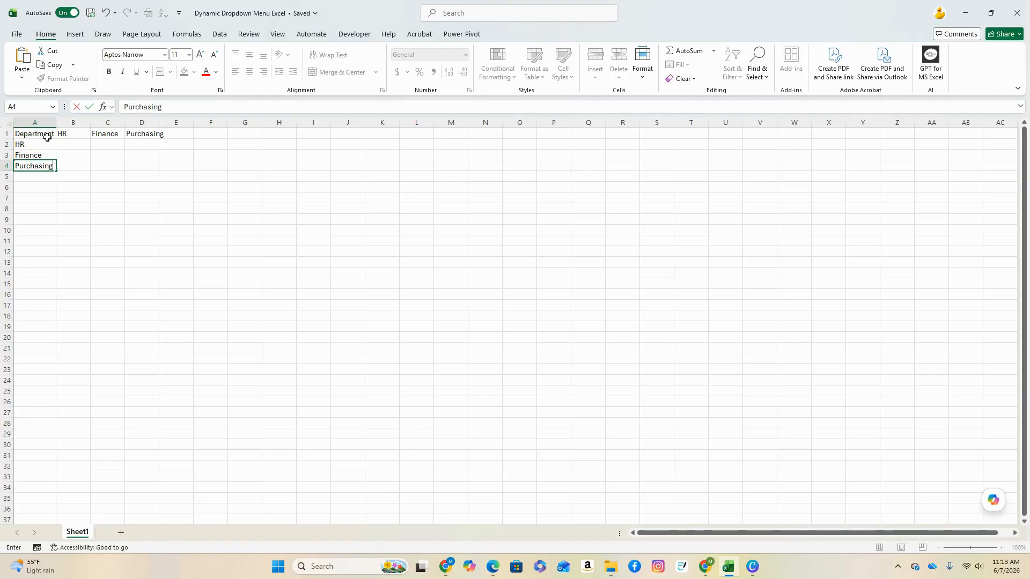
{"action": "left_click", "coordinate": [48, 209]}
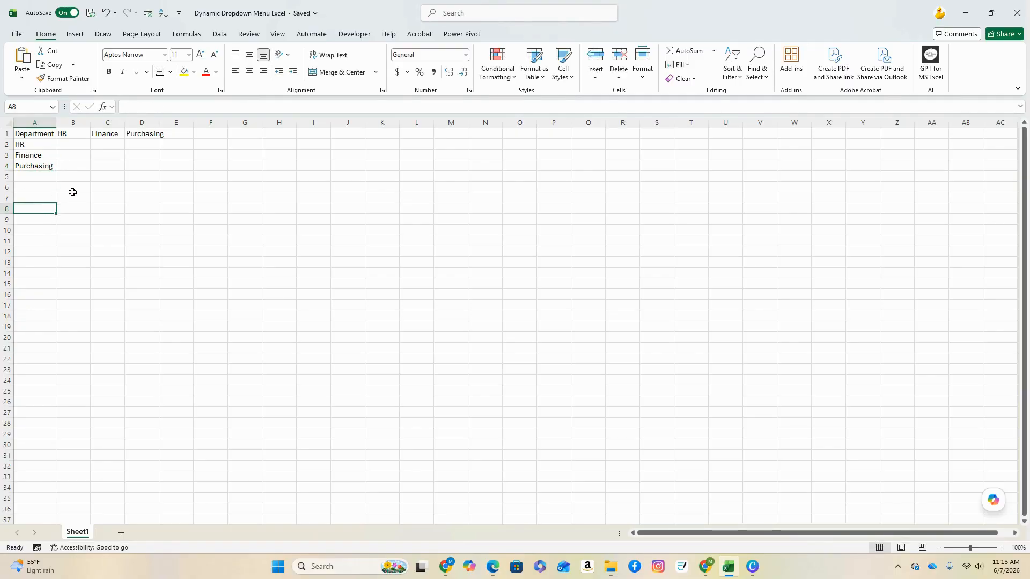
- Enter the three HR employees' first names in B2:B4 under the HR header
{"action": "left_click", "coordinate": [80, 143]}
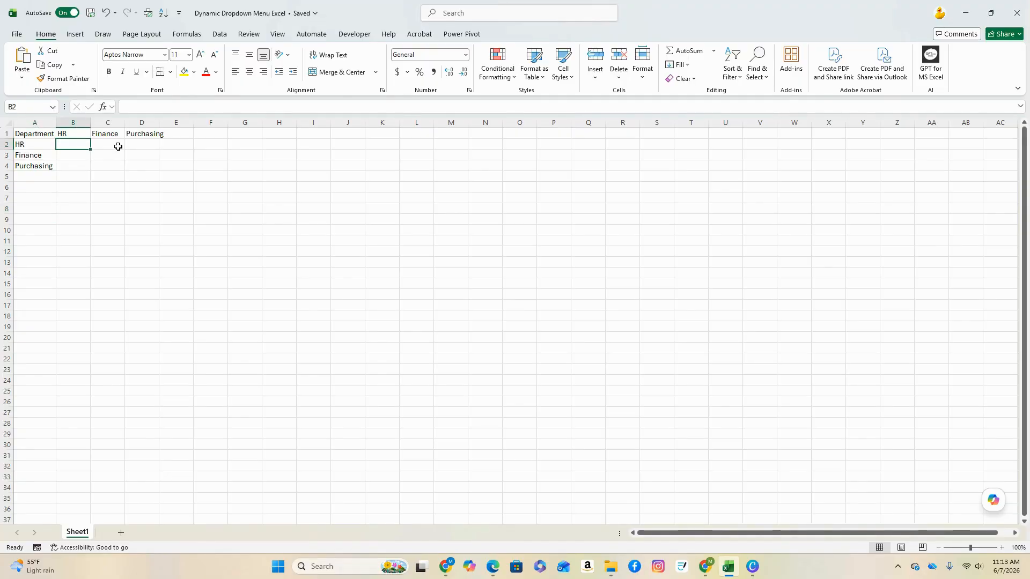
{"action": "type", "text": "Sara"}
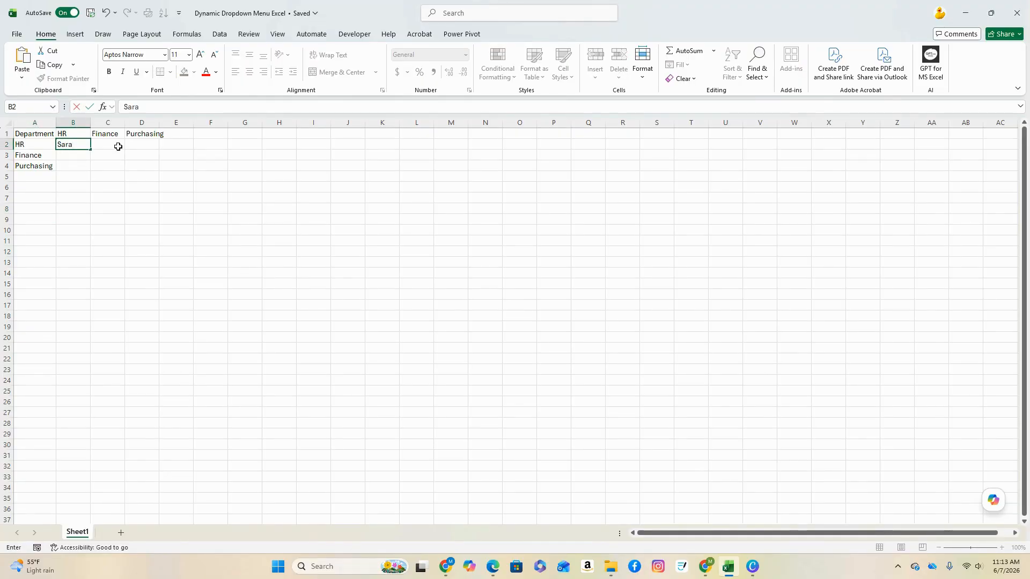
{"action": "key", "text": "Return"}
{"action": "type", "text": "Linda"}
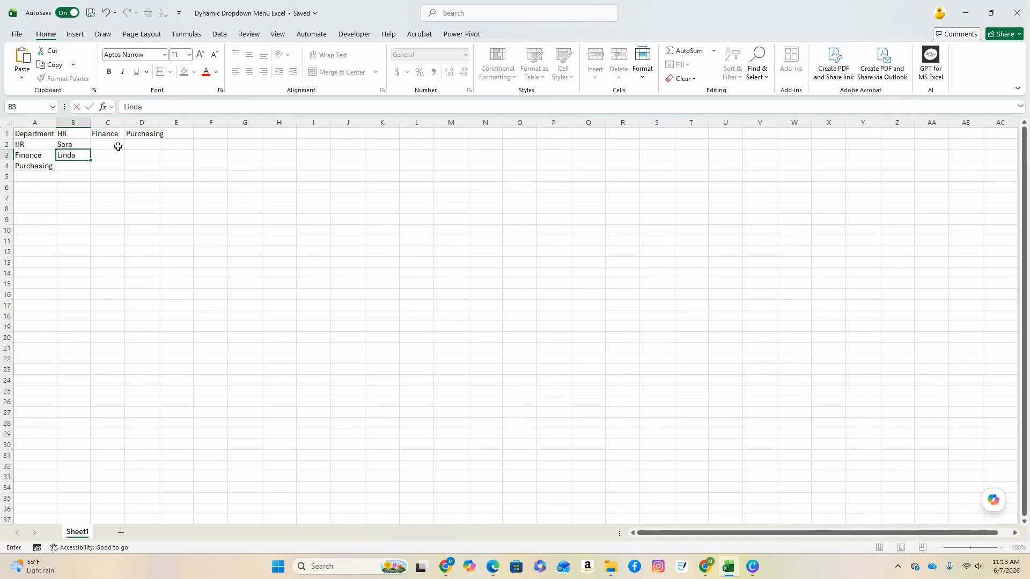
{"action": "key", "text": "Return"}
{"action": "type", "text": "Mary"}
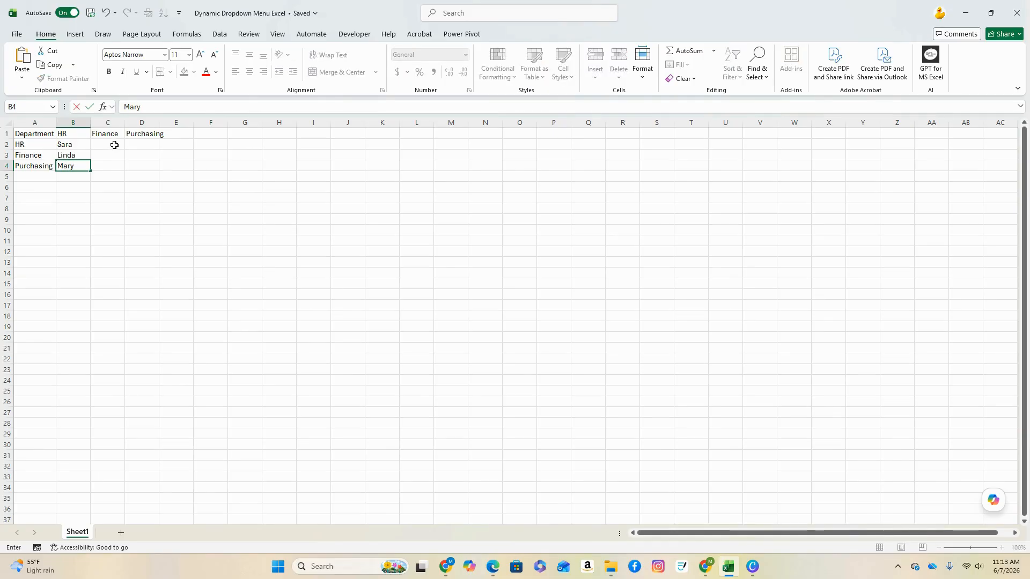
- Enter the three Finance employees' first names in C2:C4 under the Finance header
{"action": "left_click", "coordinate": [107, 140]}
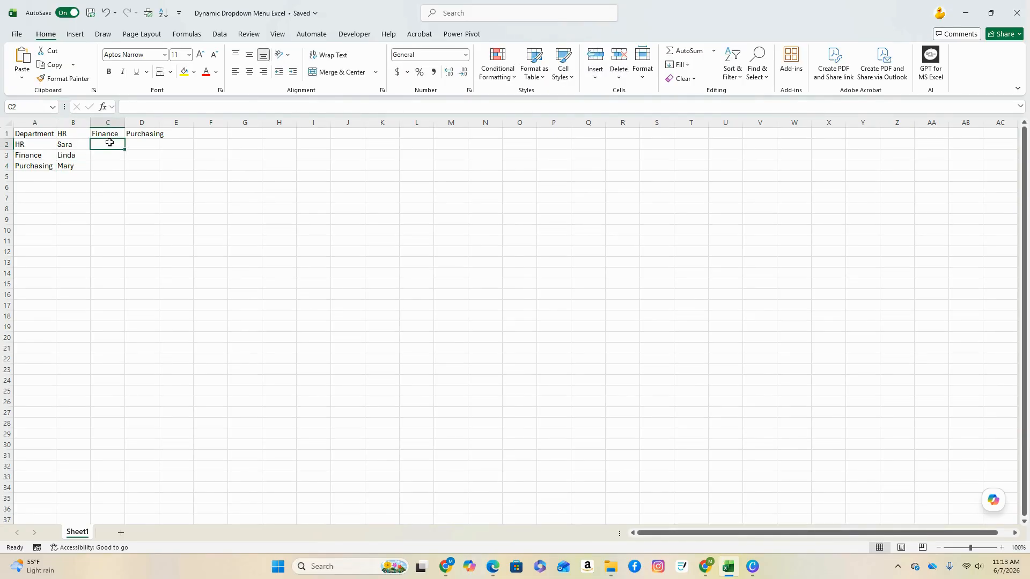
{"action": "type", "text": "John"}
{"action": "key", "text": "Return"}
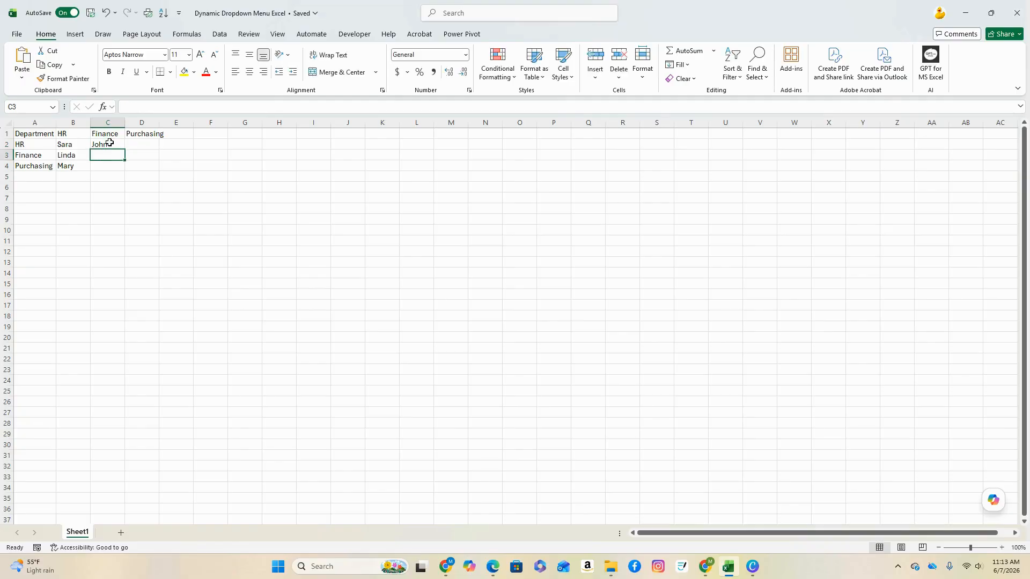
{"action": "type", "text": "Al"}
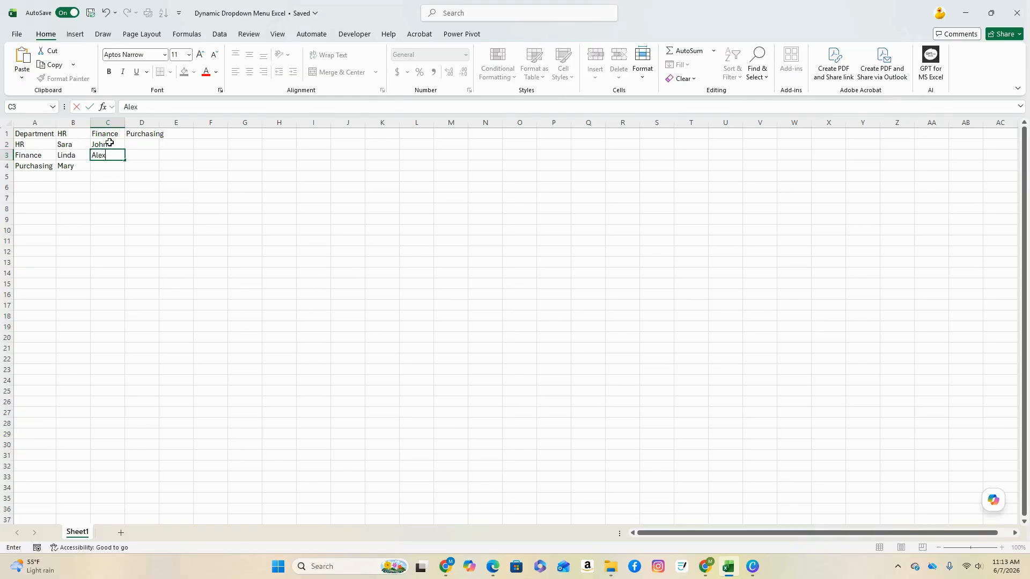
{"action": "type", "text": "ex"}
{"action": "key", "text": "Return"}
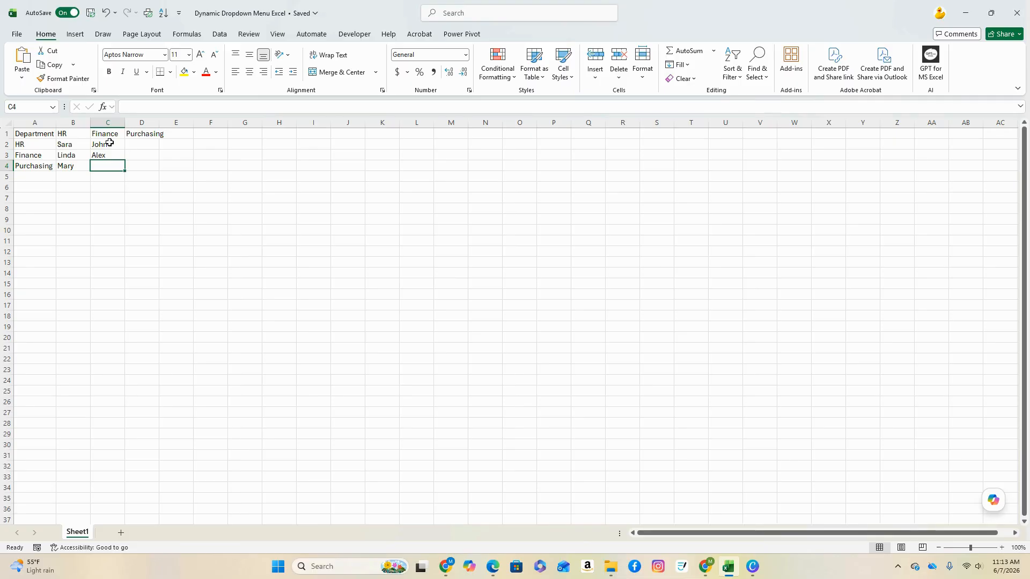
{"action": "type", "text": "Kevin"}
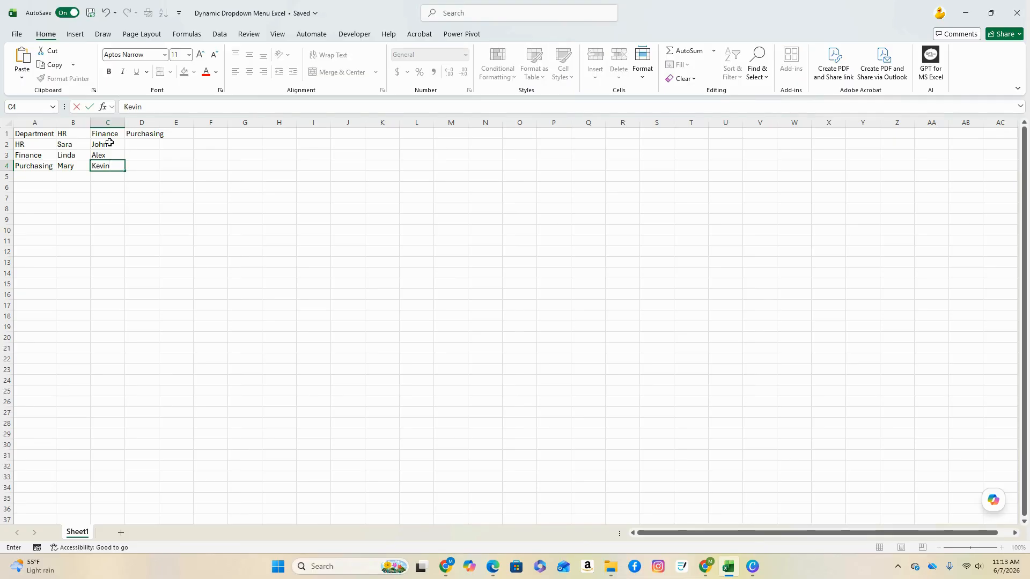
{"action": "key", "text": "Tab"}
- Enter the three Purchasing employees' first names in D2:D4 under the Purchasing header
{"action": "left_click", "coordinate": [130, 146]}
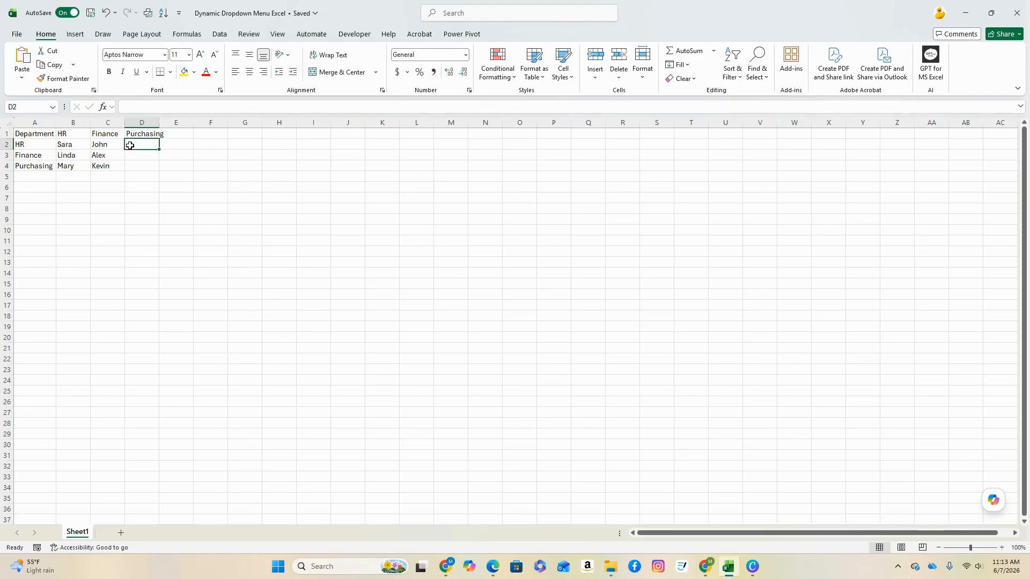
{"action": "type", "text": "Min"}
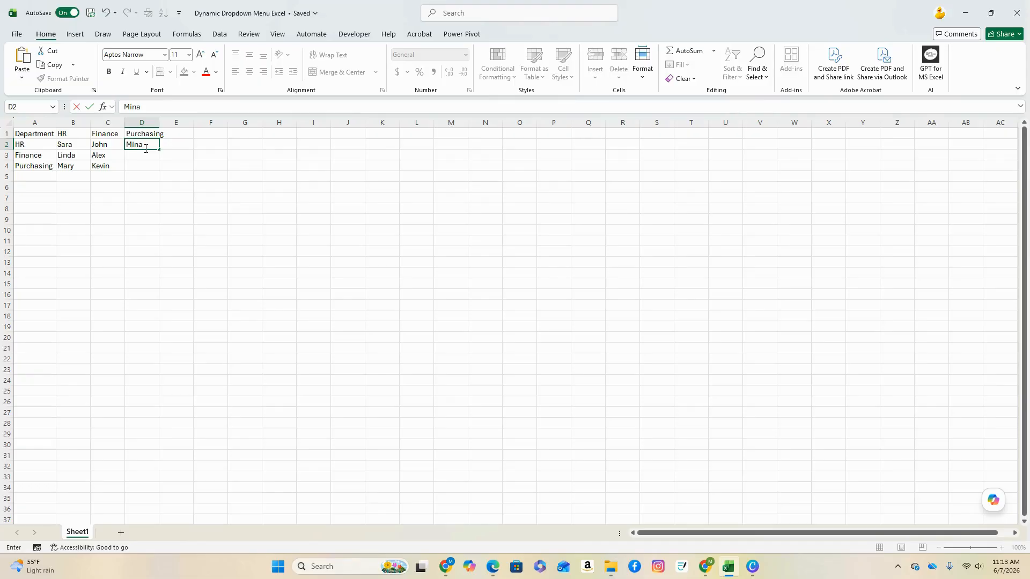
{"action": "type", "text": "a"}
{"action": "key", "text": "Return"}
{"action": "type", "text": "Davi"}
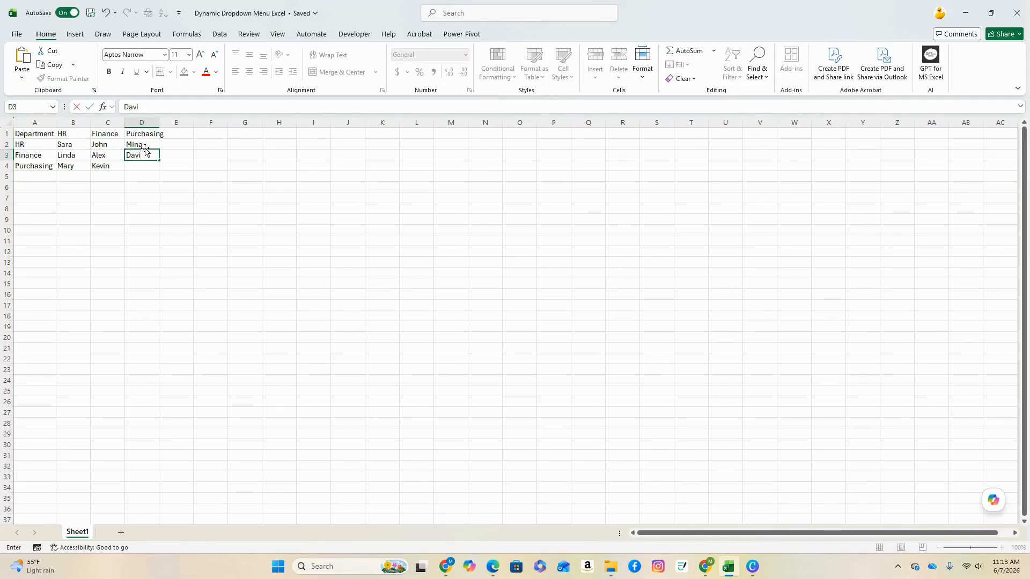
{"action": "key", "text": "Return"}
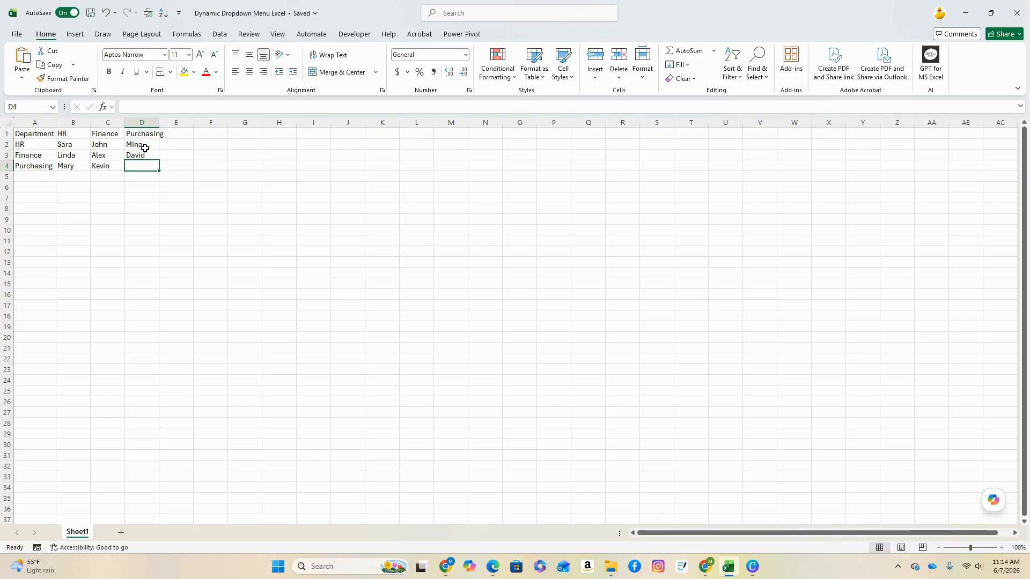
{"action": "type", "text": "Tim"}
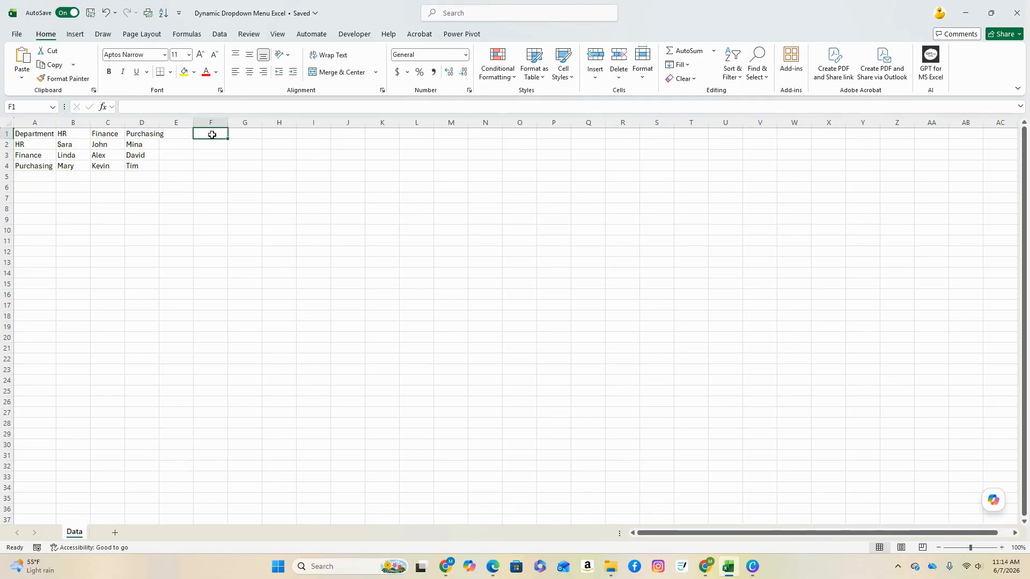
- Enter the header Document type in F1 of the Data sheet and auto-fit column F
{"action": "type", "text": "Document"}
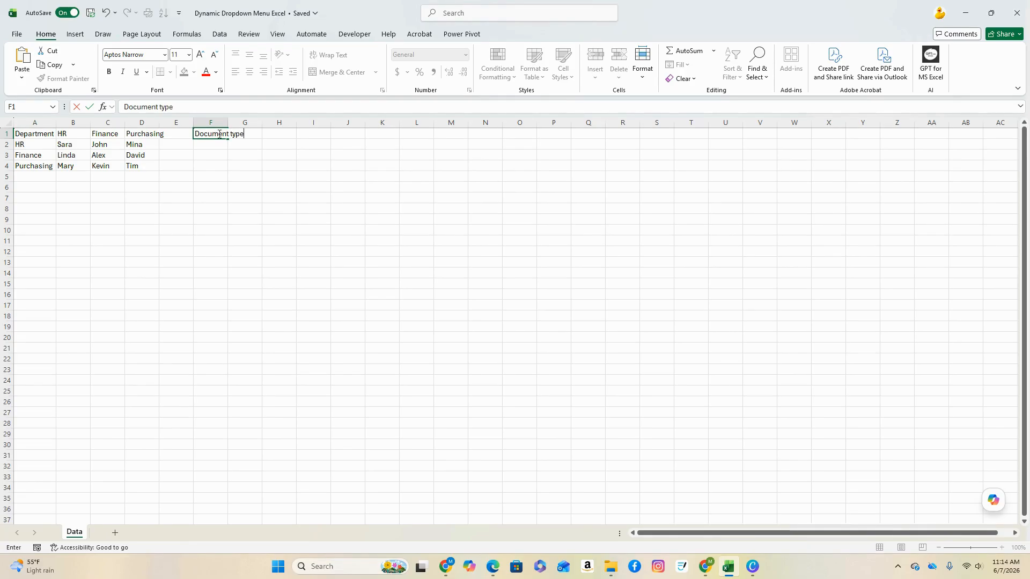
{"action": "type", "text": "type"}
{"action": "left_click", "coordinate": [221, 169]}
{"action": "double_click", "coordinate": [228, 122]}
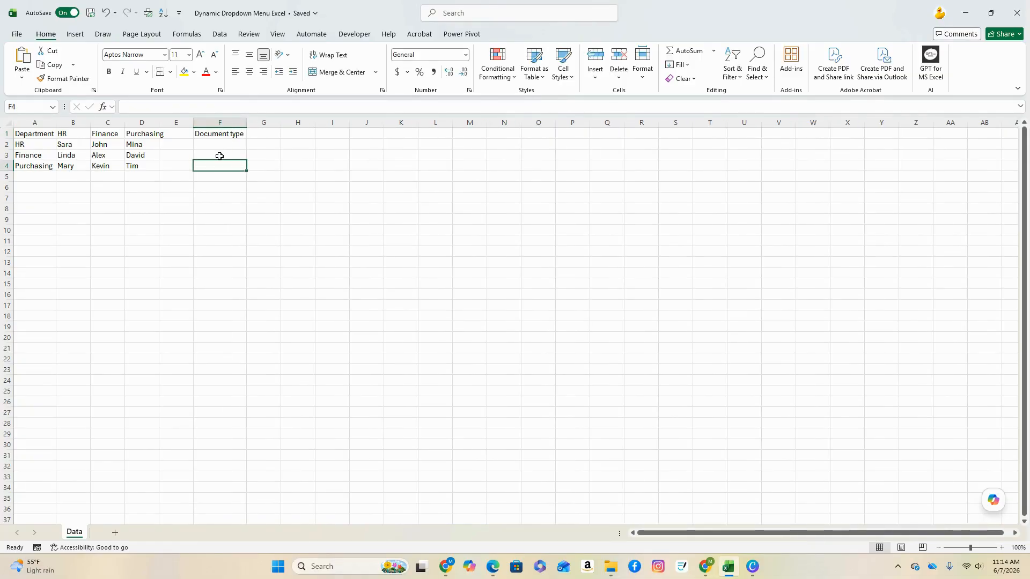
- List the document types Leave Form, Training, Certificate and Evaluation in F2:F5 under the Document type header
{"action": "left_click", "coordinate": [225, 145]}
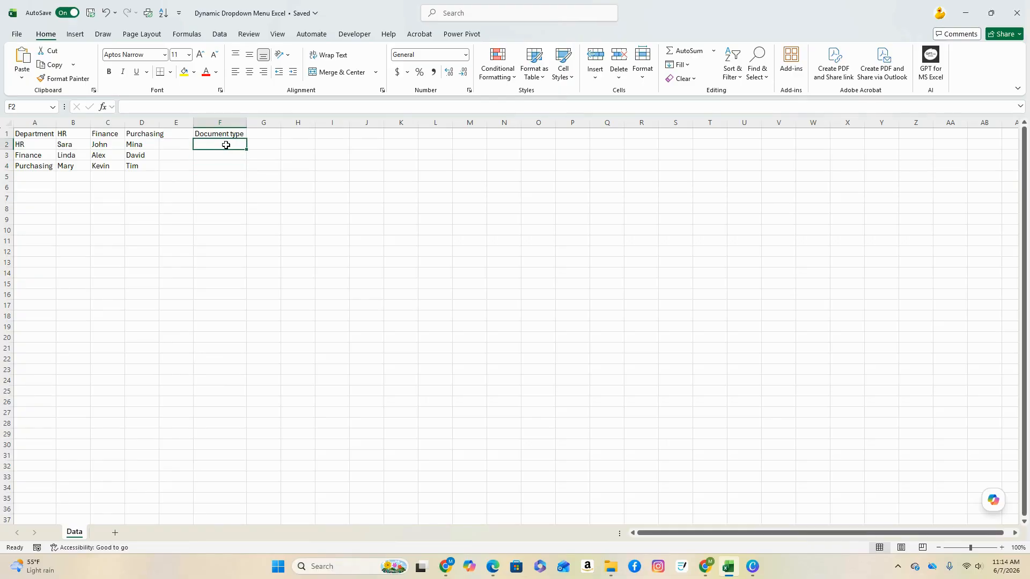
{"action": "type", "text": "Leave"}
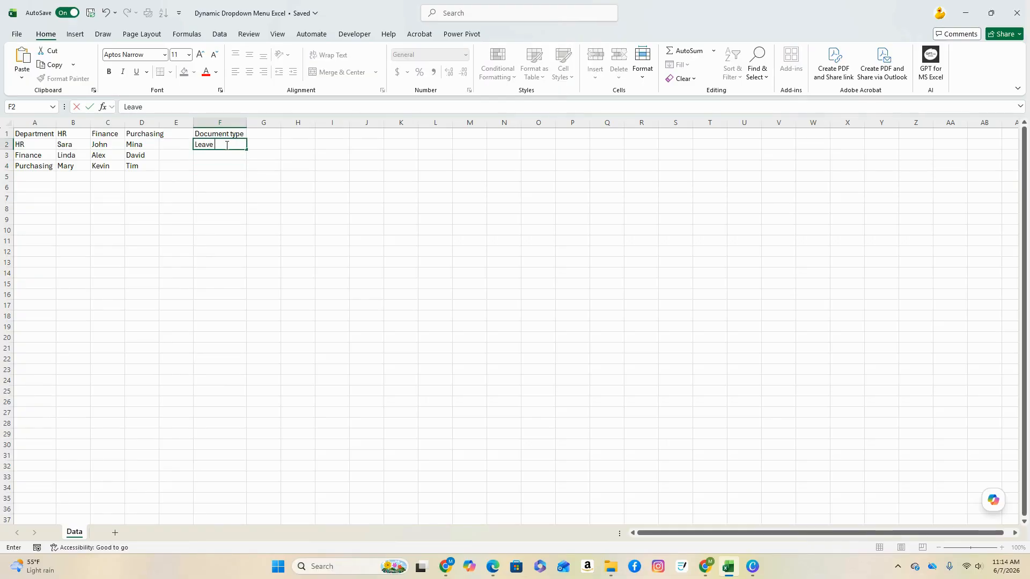
{"action": "type", "text": " Form"}
{"action": "key", "text": "Return"}
{"action": "type", "text": "Training"}
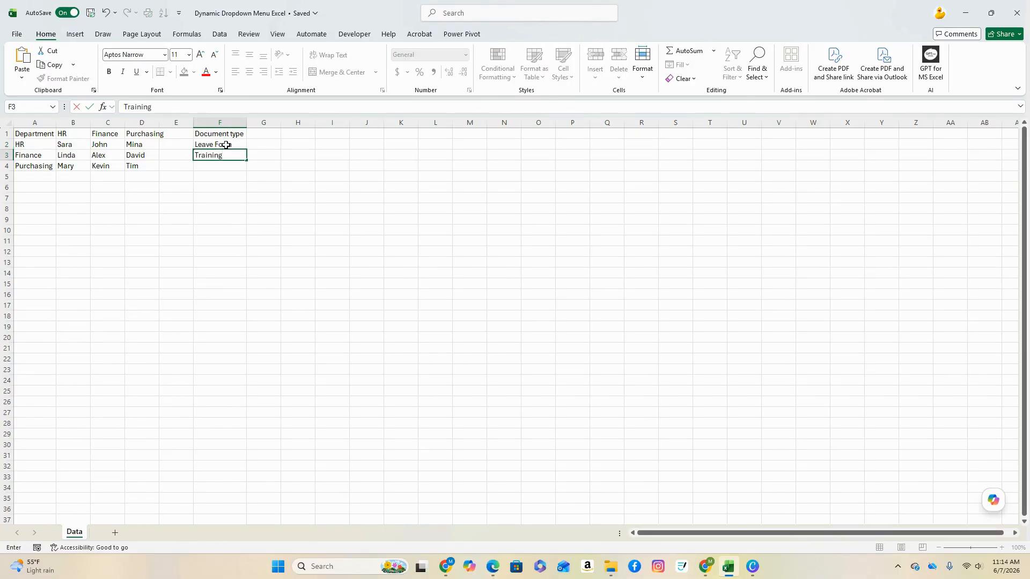
{"action": "key", "text": "Return"}
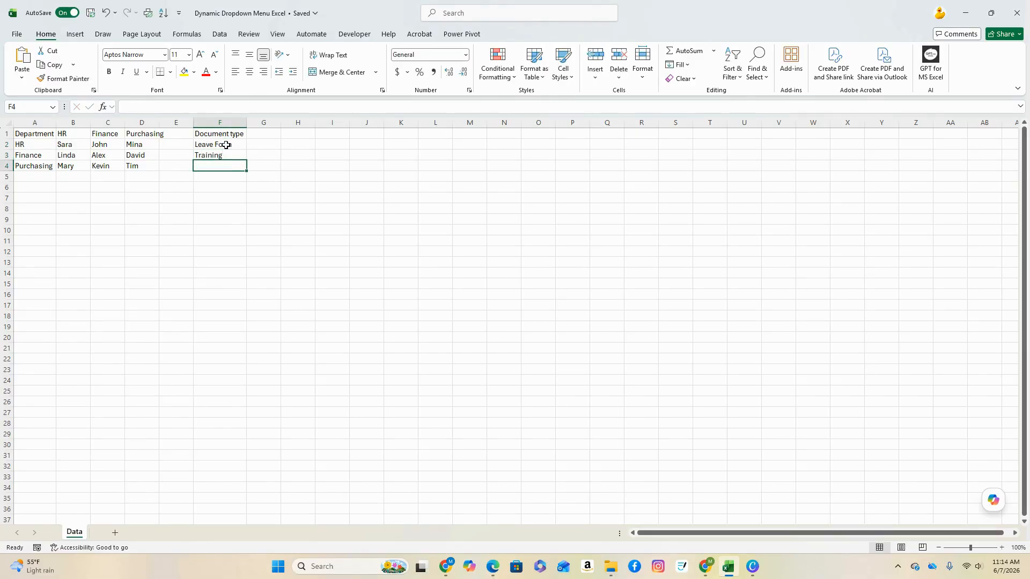
{"action": "type", "text": "Certif"}
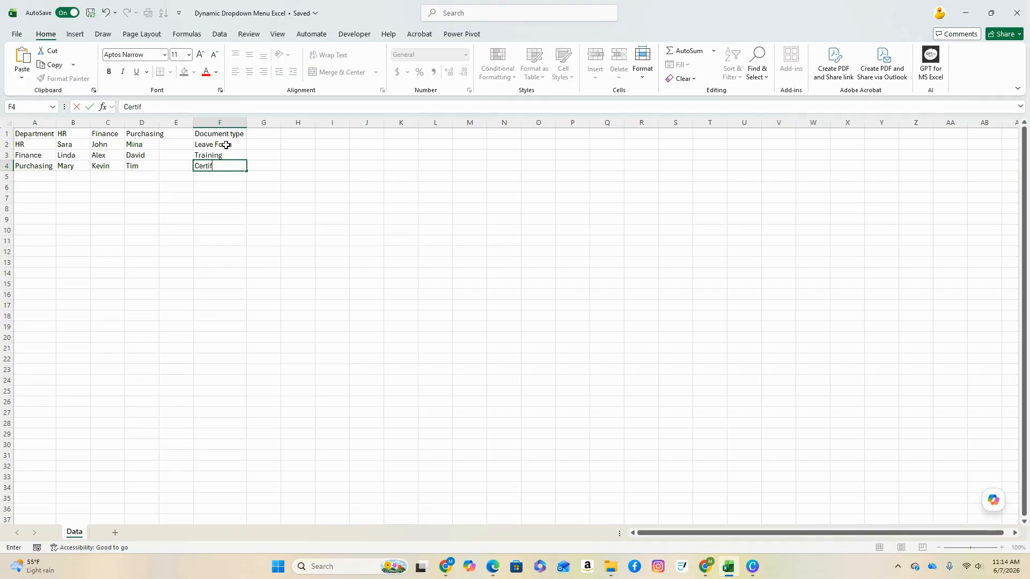
{"action": "type", "text": "icate"}
{"action": "key", "text": "Return"}
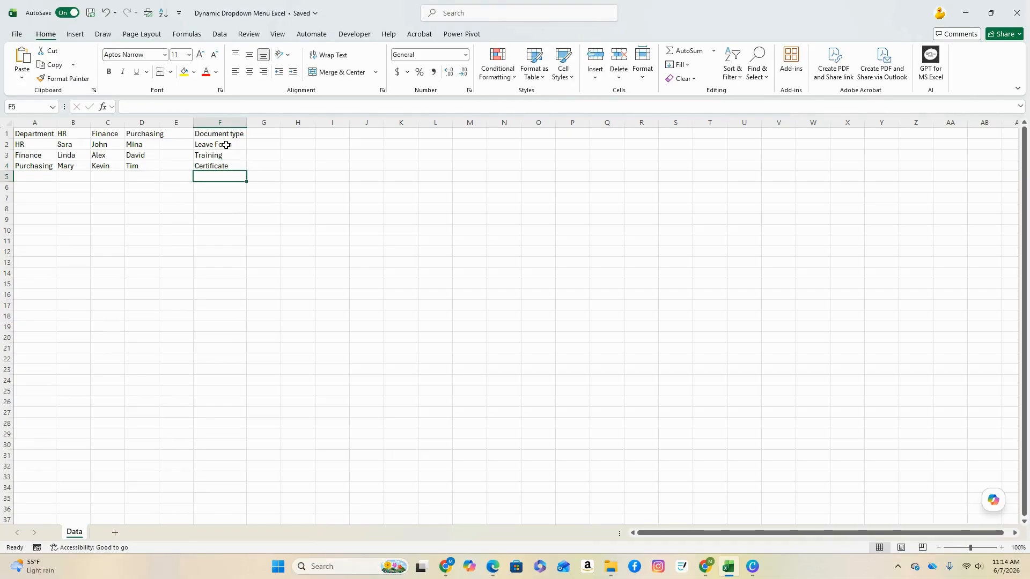
{"action": "type", "text": "Evaluation"}
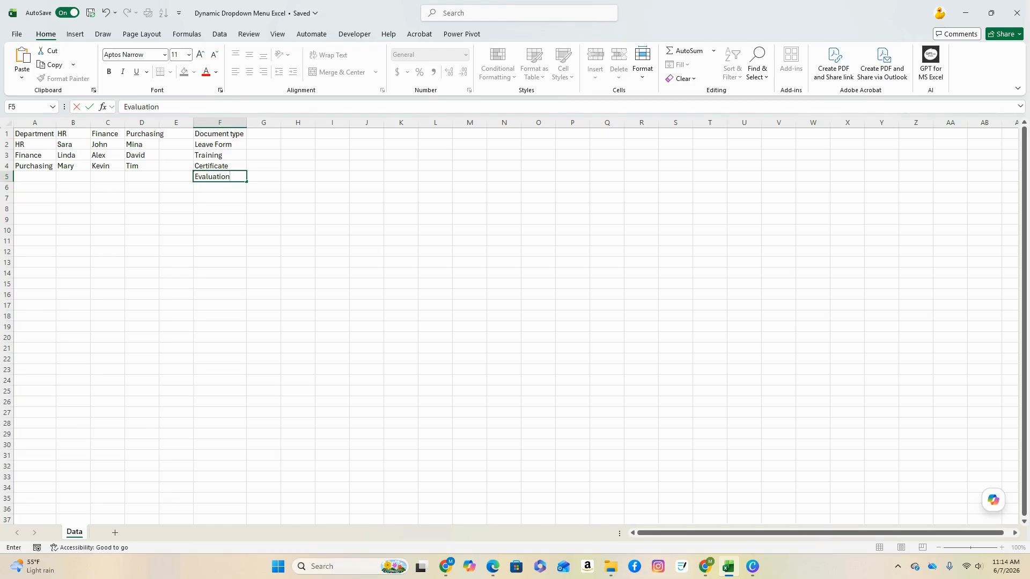
- Add a new worksheet after Data and name it Employee File System
{"action": "left_click", "coordinate": [115, 533]}
{"action": "double_click", "coordinate": [113, 533]}
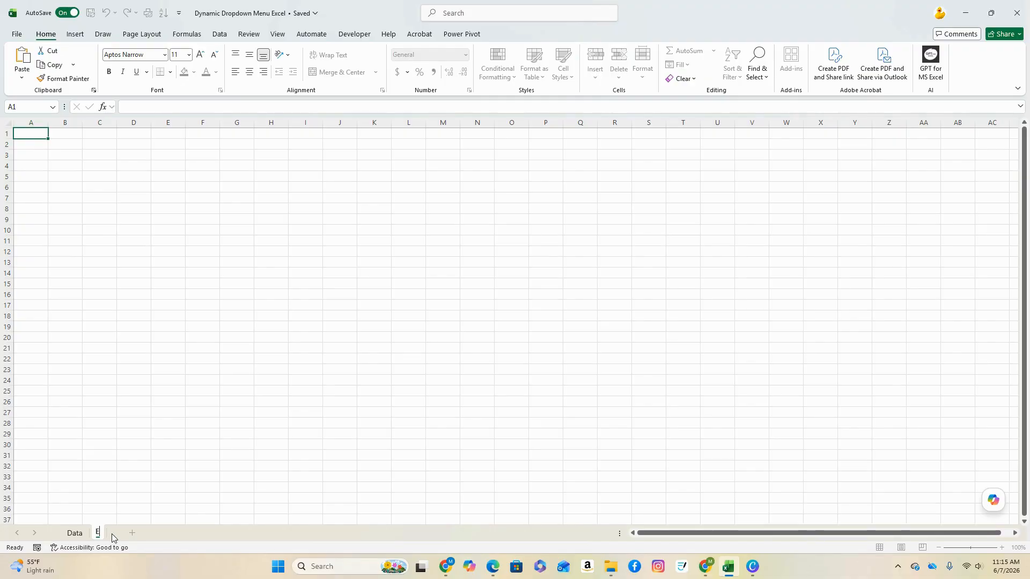
{"action": "type", "text": "Employee File System"}
{"action": "key", "text": "Return"}
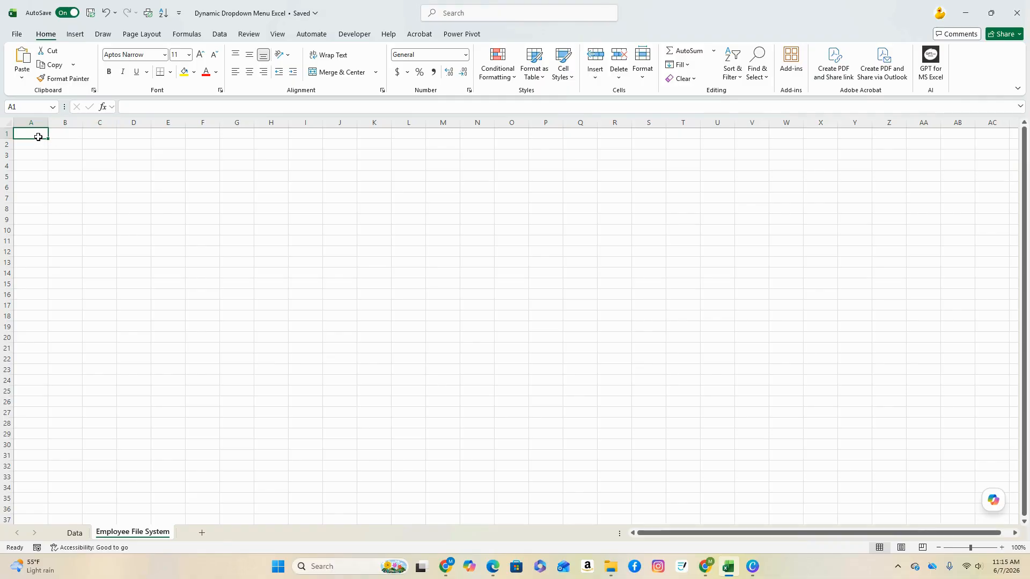
- Enter the headers Department, Employee and Document Type in A1:C1, and auto-fit columns A and C
{"action": "type", "text": "Department"}
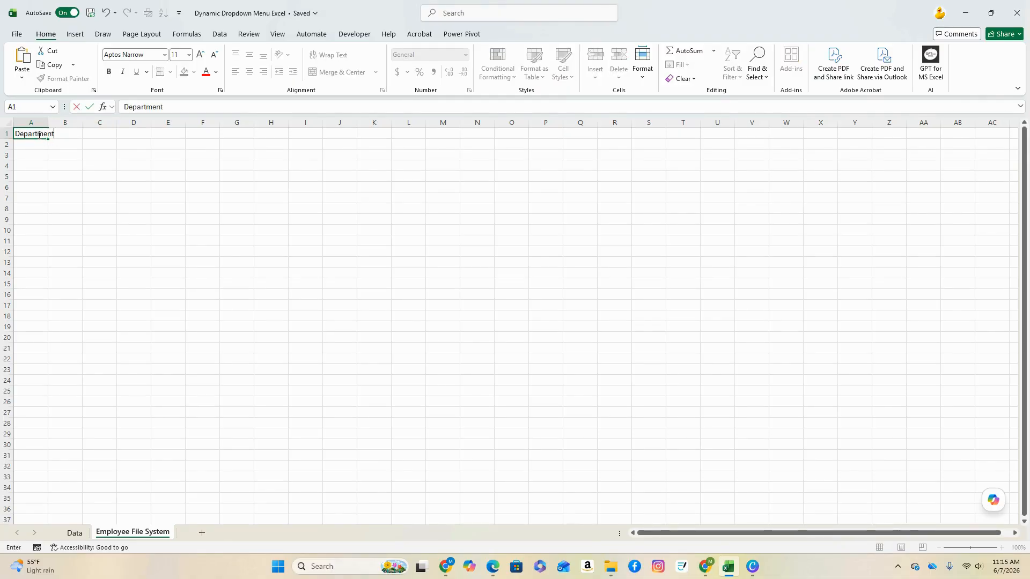
{"action": "key", "text": "Tab"}
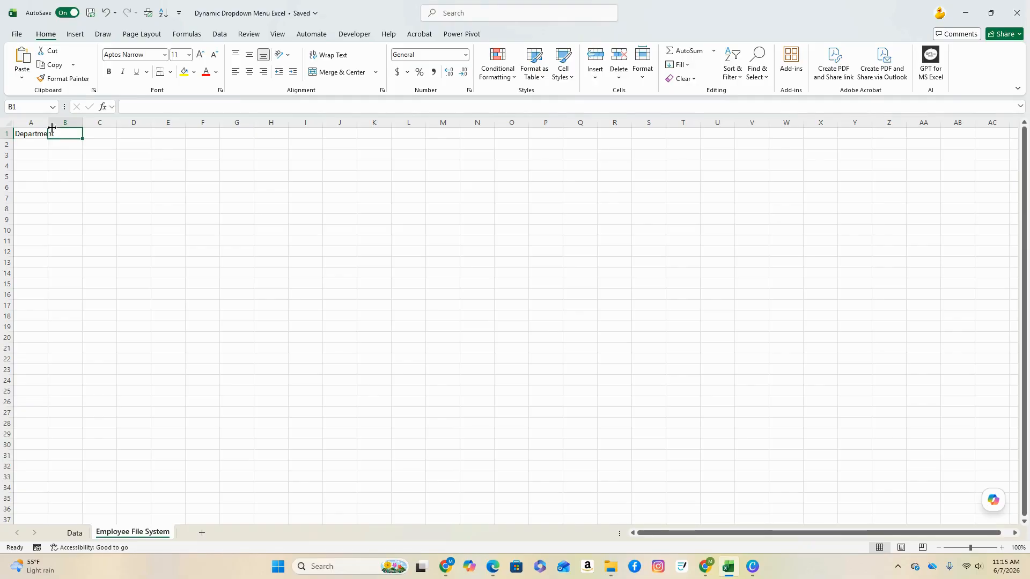
{"action": "double_click", "coordinate": [48, 123]}
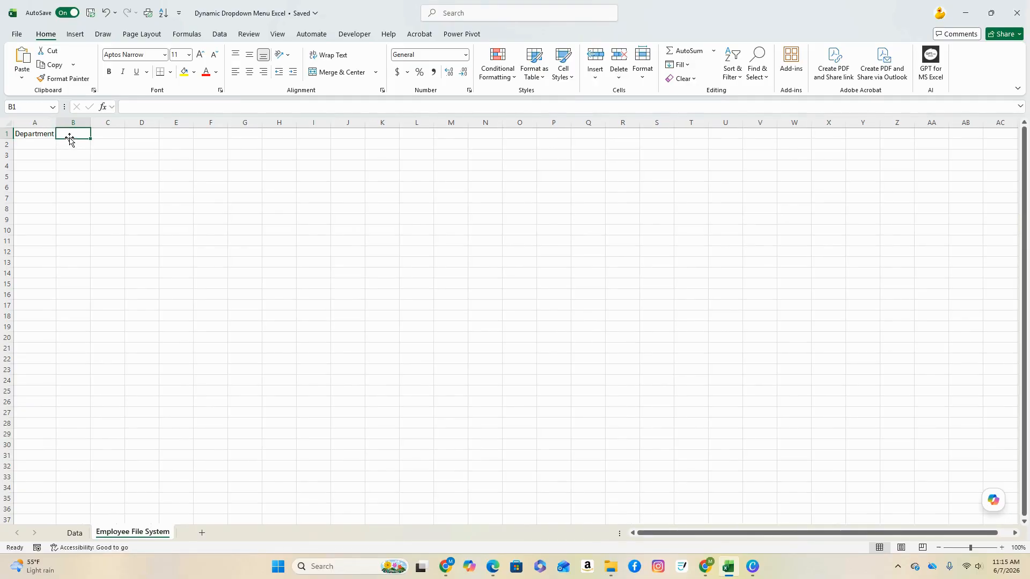
{"action": "double_click", "coordinate": [68, 134]}
{"action": "type", "text": "E"}
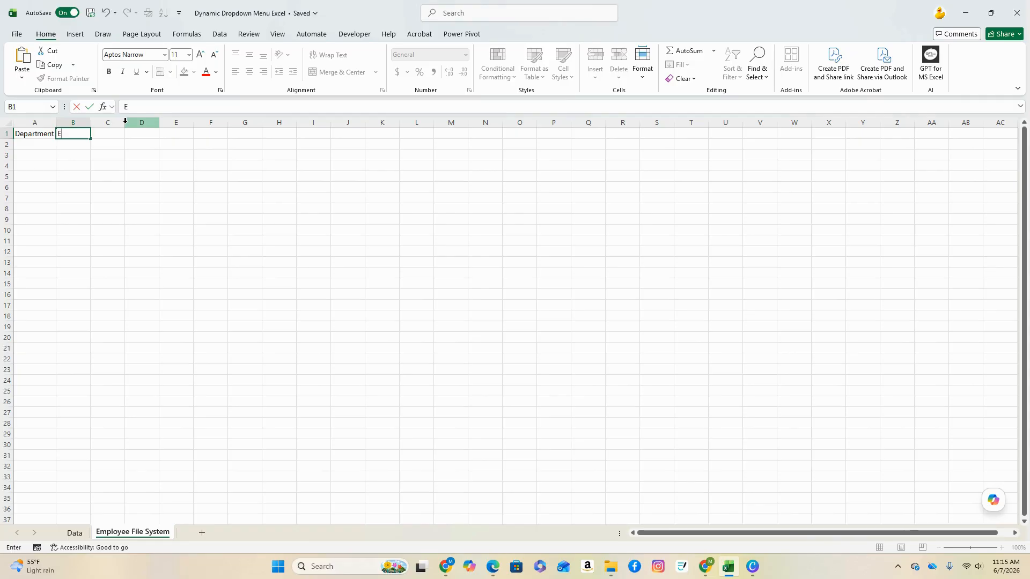
{"action": "type", "text": "mployee"}
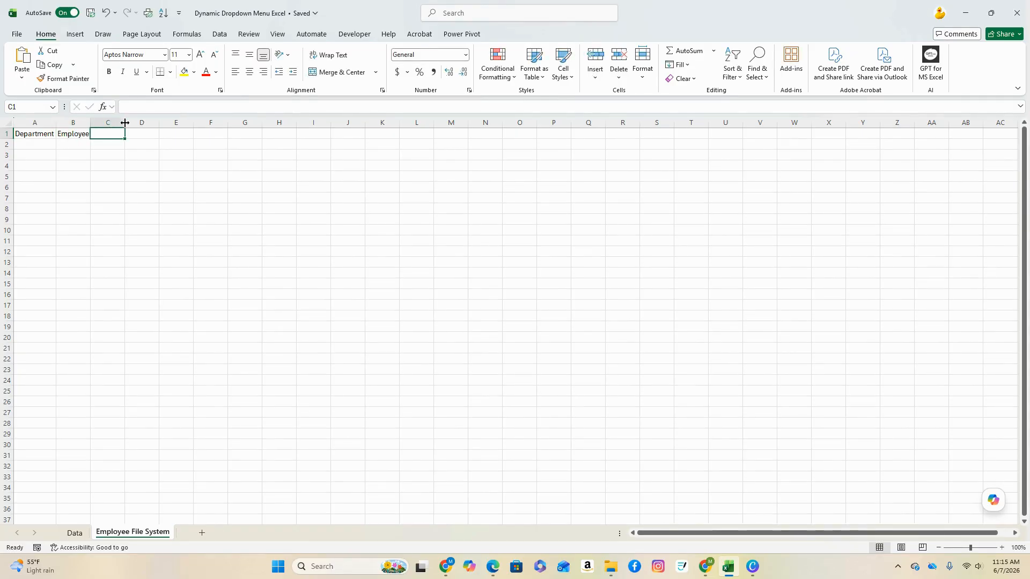
{"action": "type", "text": "Document"}
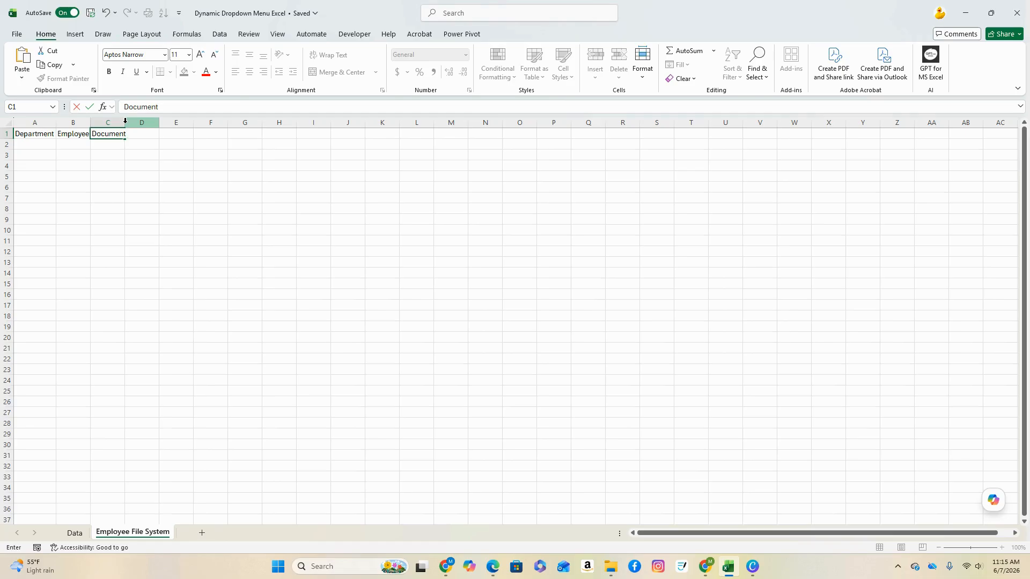
{"action": "type", "text": " Type"}
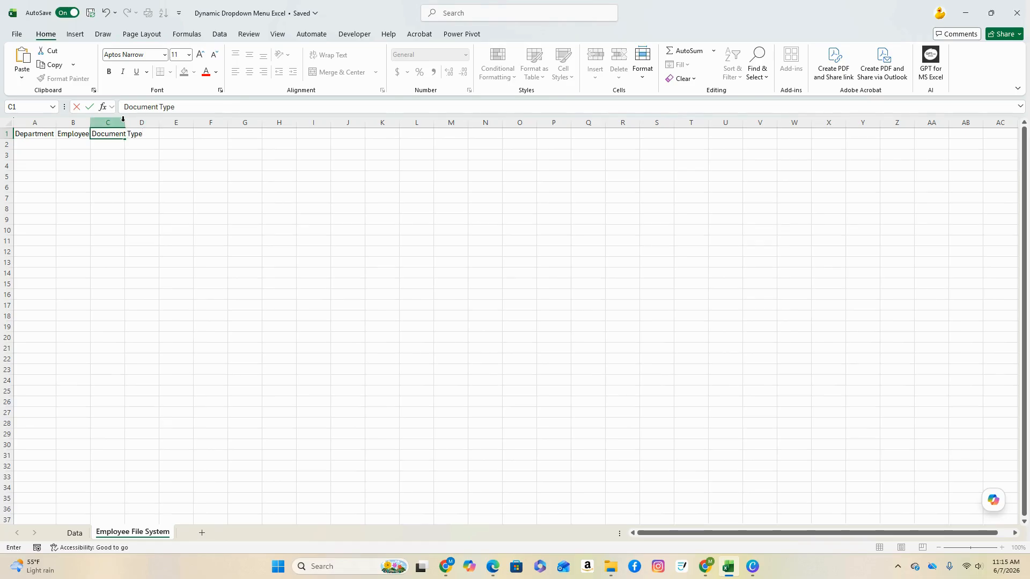
{"action": "key", "text": "Return"}
{"action": "double_click", "coordinate": [123, 120]}
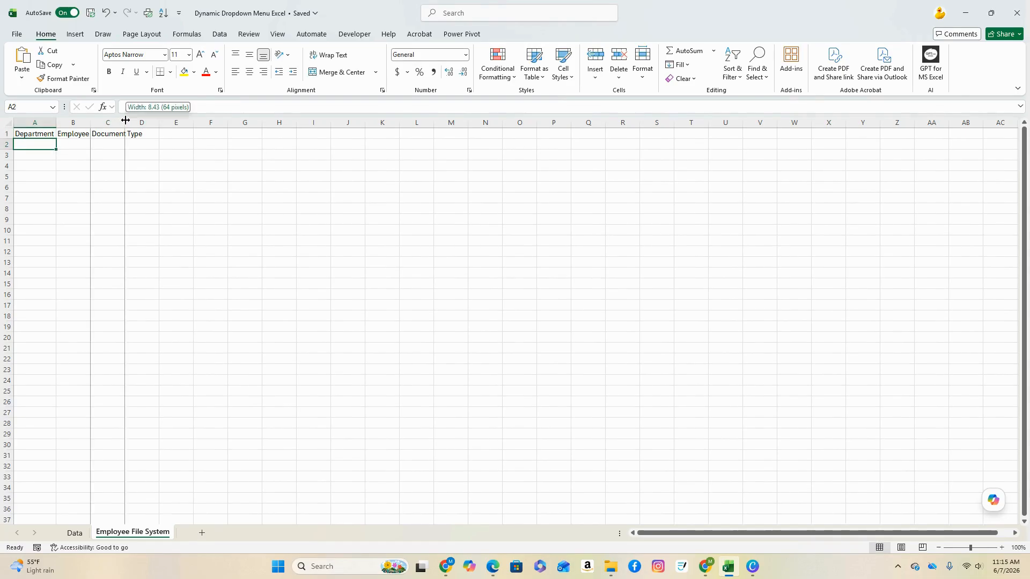
- Add list data validation to A2 of the Employee File System sheet with the source =Data!$A$2:$A$4
{"action": "left_click", "coordinate": [220, 34]}
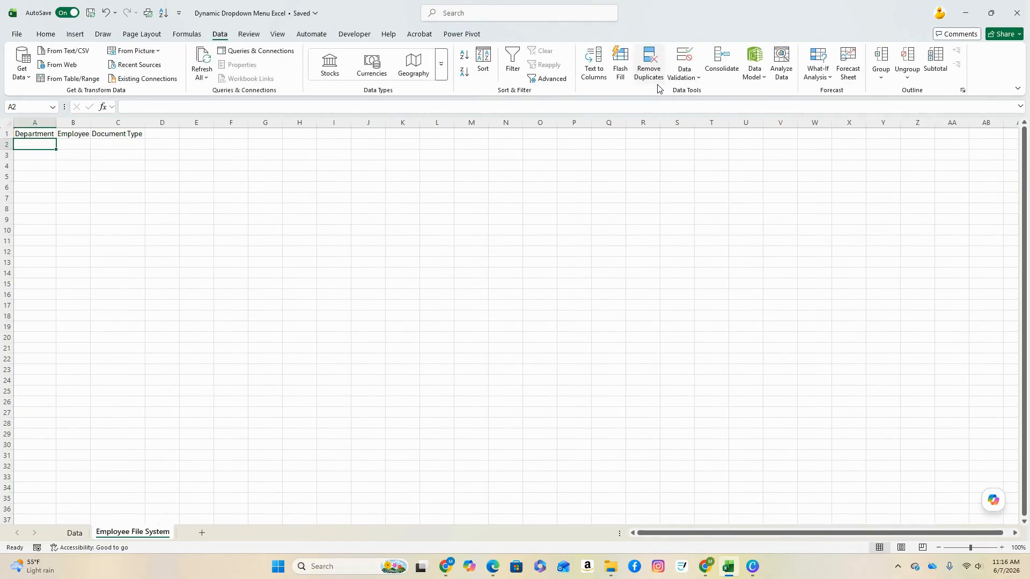
{"action": "left_click", "coordinate": [685, 79]}
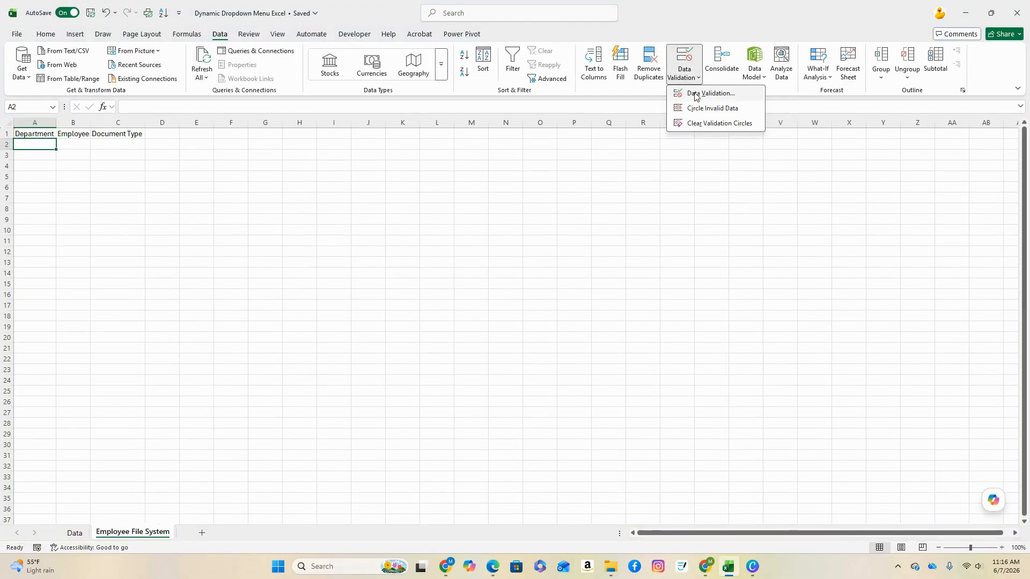
{"action": "left_click", "coordinate": [691, 93]}
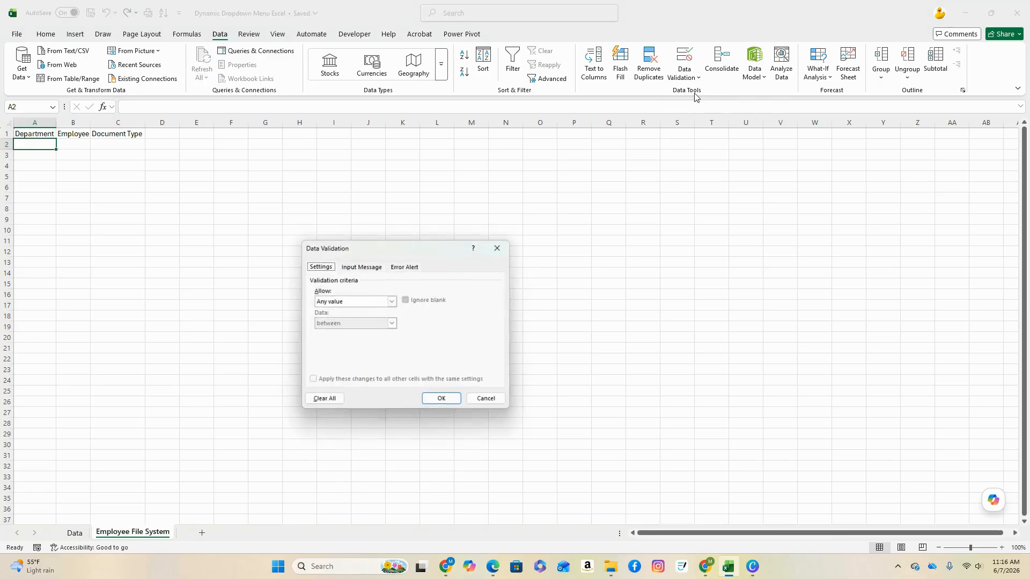
{"action": "left_click", "coordinate": [392, 302]}
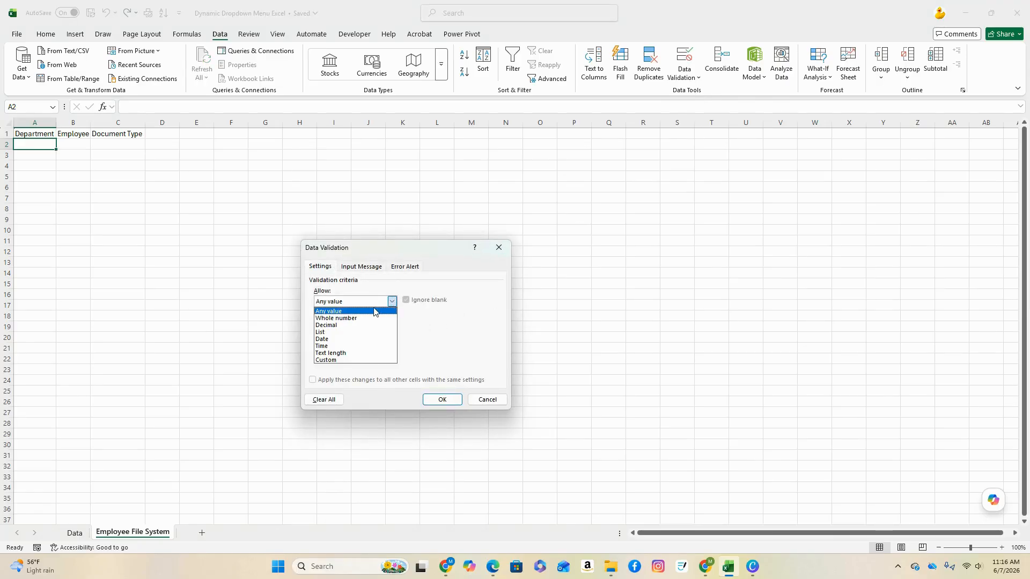
{"action": "left_click", "coordinate": [347, 333]}
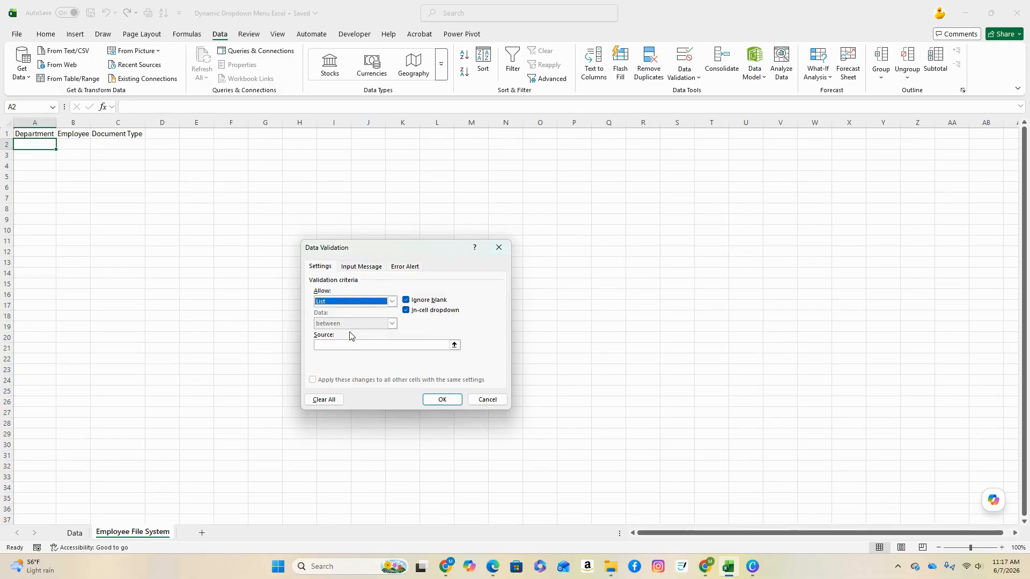
{"action": "left_click", "coordinate": [363, 344]}
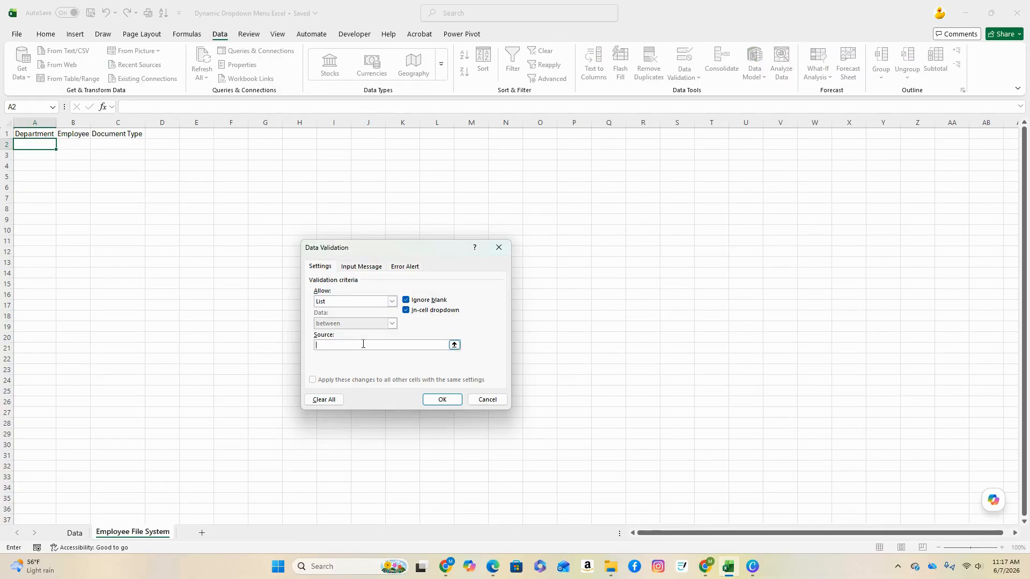
{"action": "type", "text": "=Data!"}
{"action": "type", "text": "$A$2:$A"}
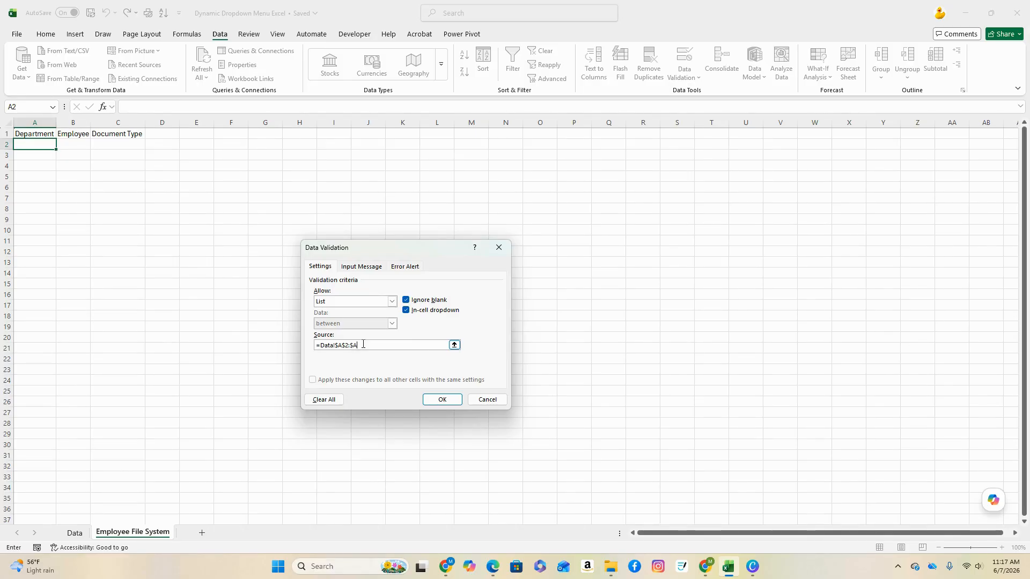
{"action": "type", "text": "$4"}
{"action": "key", "text": "Return"}
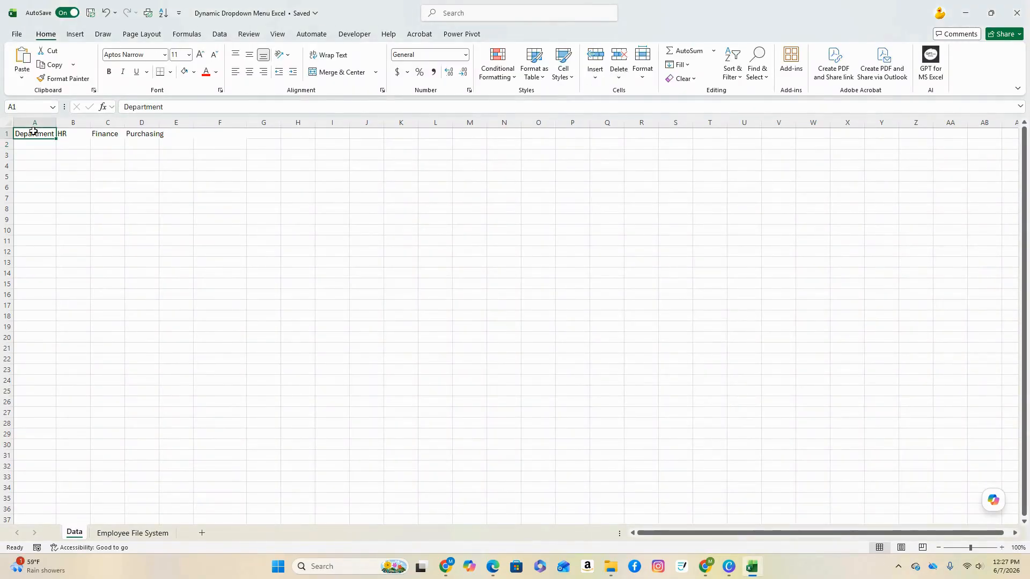
- Fill the header cells A1:D1 on the Data sheet with a light blue theme color
{"action": "left_click_drag", "start_coordinate": [41, 133], "coordinate": [166, 122]}
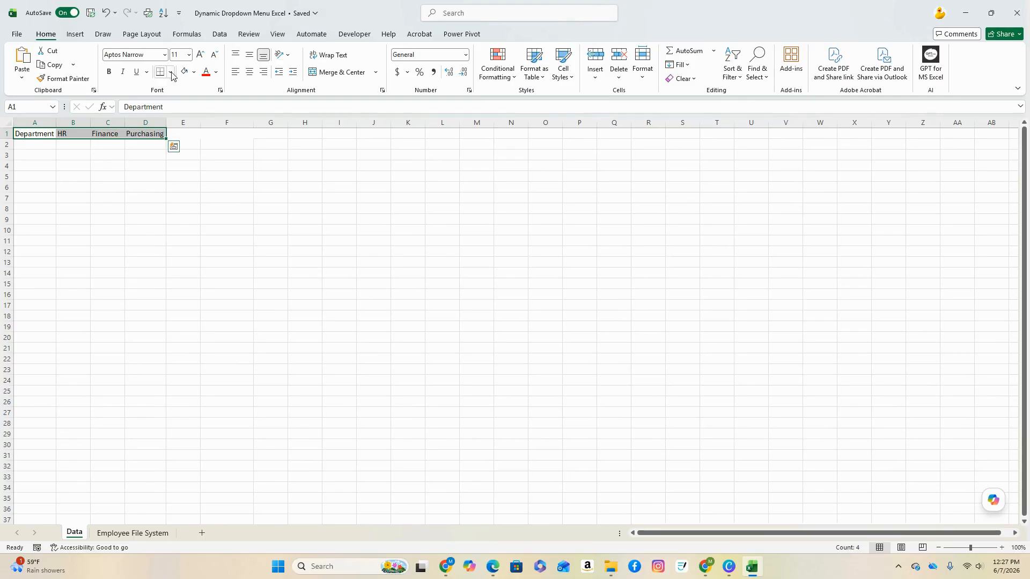
{"action": "left_click", "coordinate": [194, 72]}
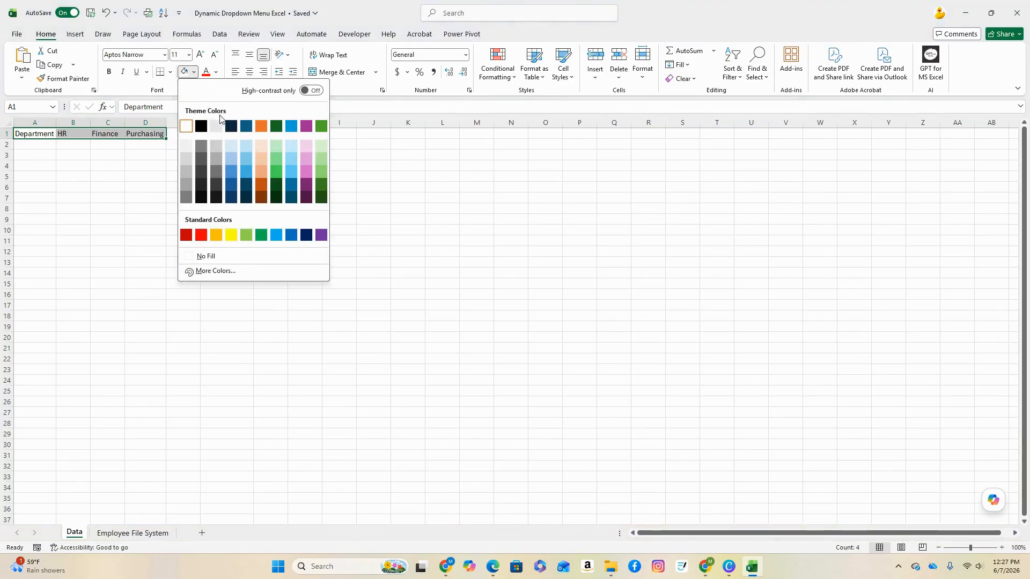
{"action": "left_click", "coordinate": [234, 148]}
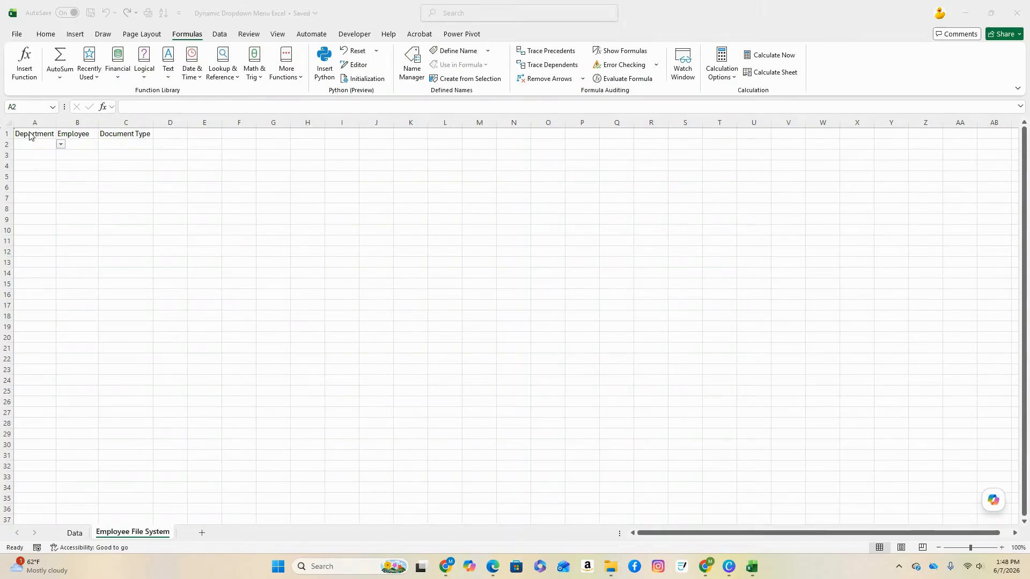
- Fill the header cells A1:C1 on the Employee File System sheet with a light blue theme color
{"action": "left_click_drag", "start_coordinate": [24, 134], "coordinate": [129, 134]}
{"action": "left_click", "coordinate": [46, 35]}
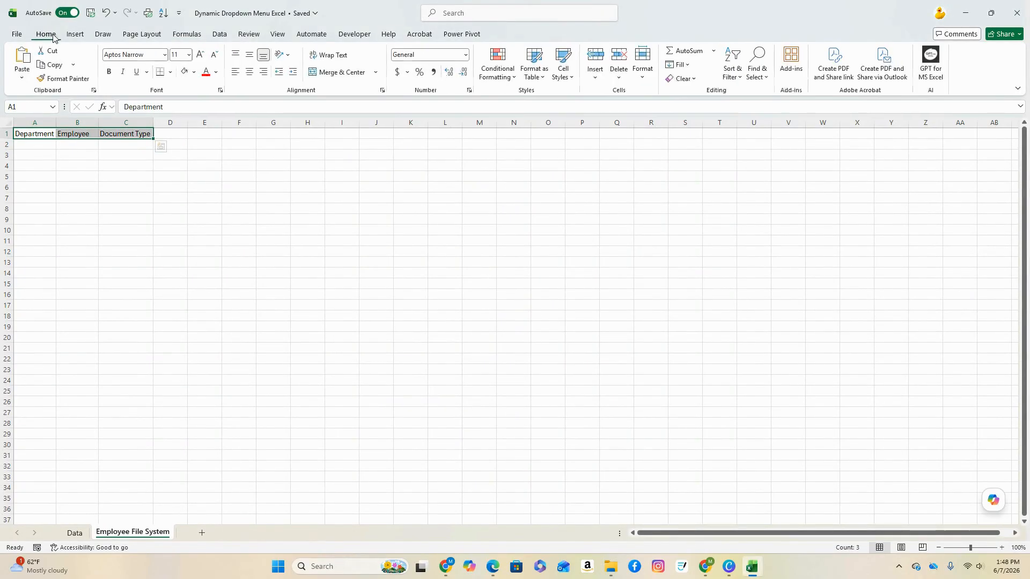
{"action": "left_click", "coordinate": [194, 72]}
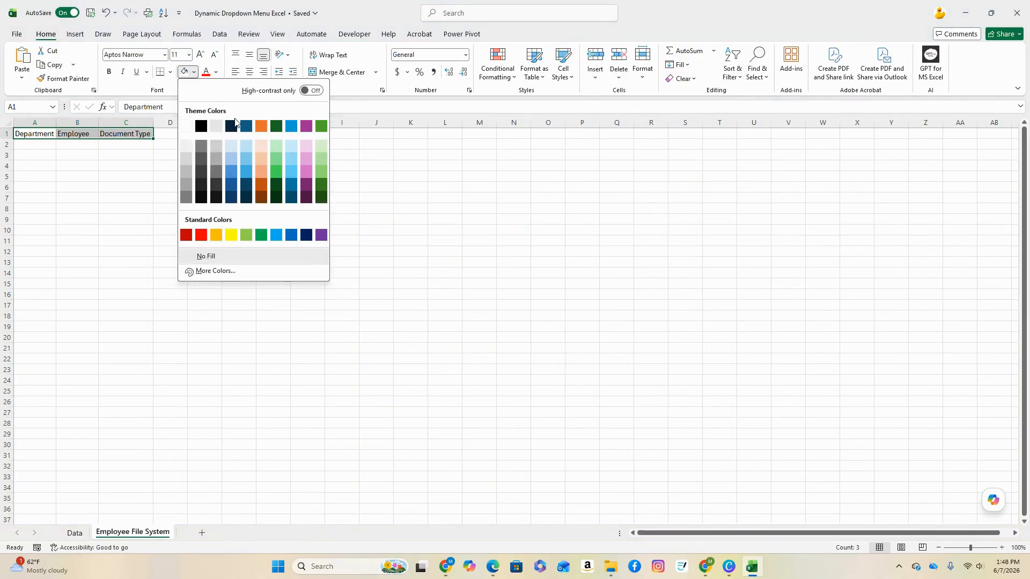
{"action": "left_click", "coordinate": [243, 150]}
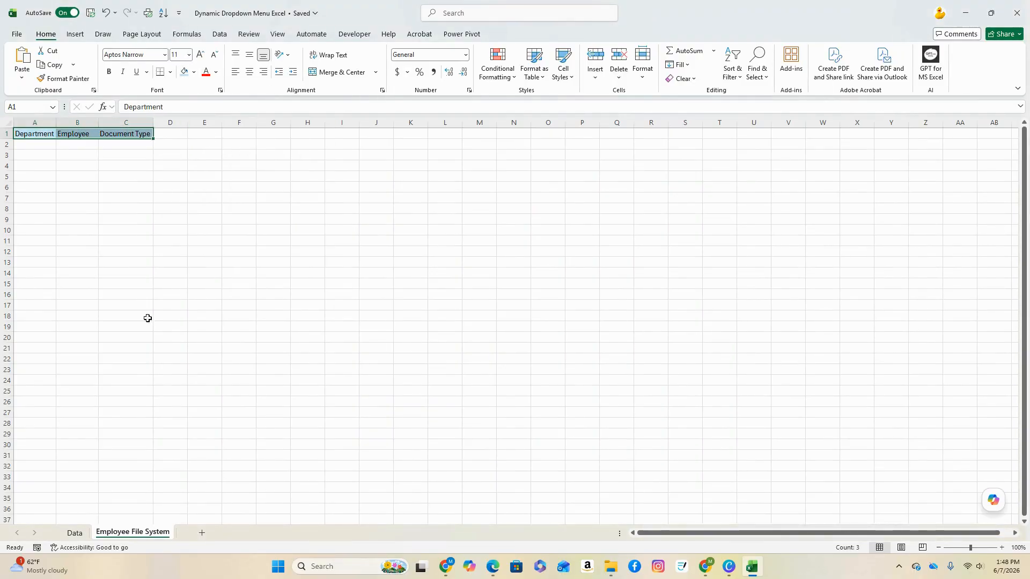
- Apply the same light blue fill to the header row A1:F1 and the department cells A1:A4 on the Data sheet
{"action": "left_click", "coordinate": [74, 534]}
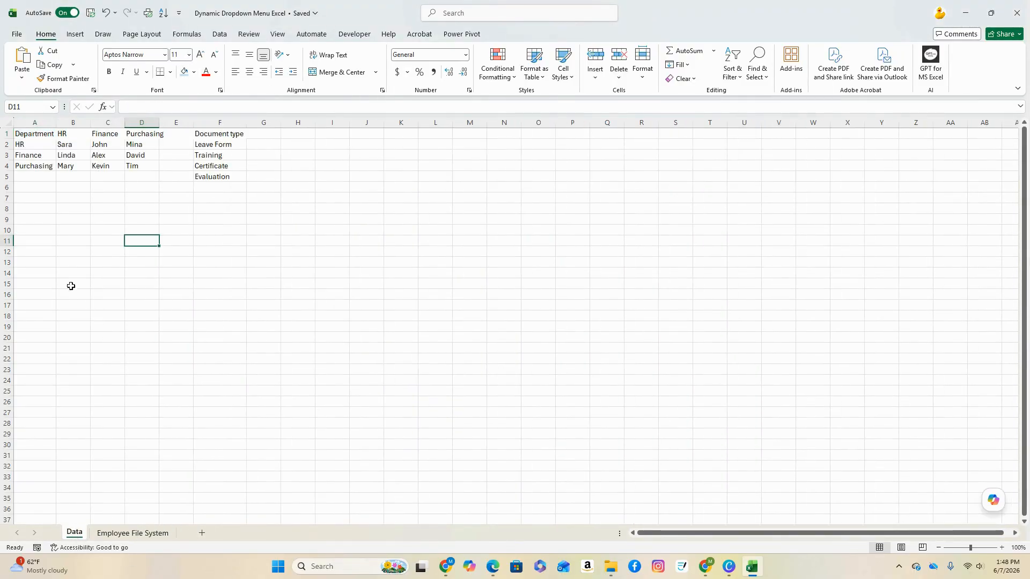
{"action": "left_click_drag", "start_coordinate": [24, 135], "coordinate": [215, 134]}
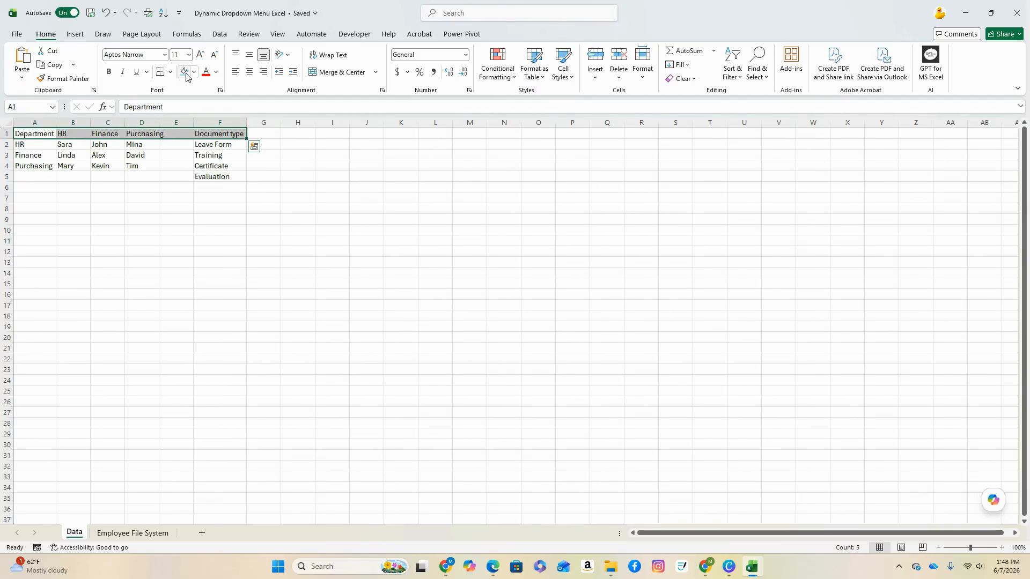
{"action": "left_click", "coordinate": [184, 71]}
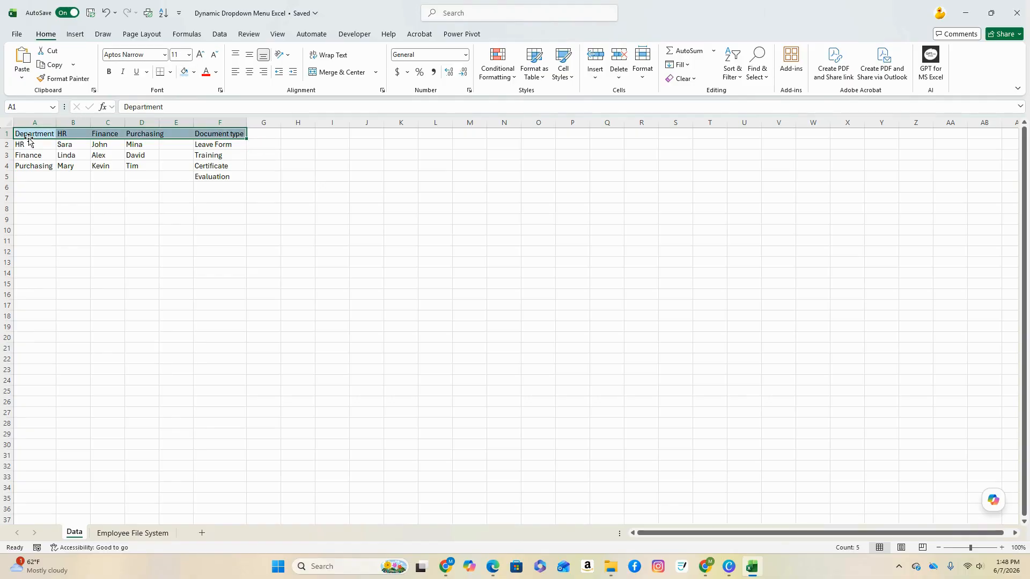
{"action": "left_click_drag", "start_coordinate": [30, 136], "coordinate": [32, 168]}
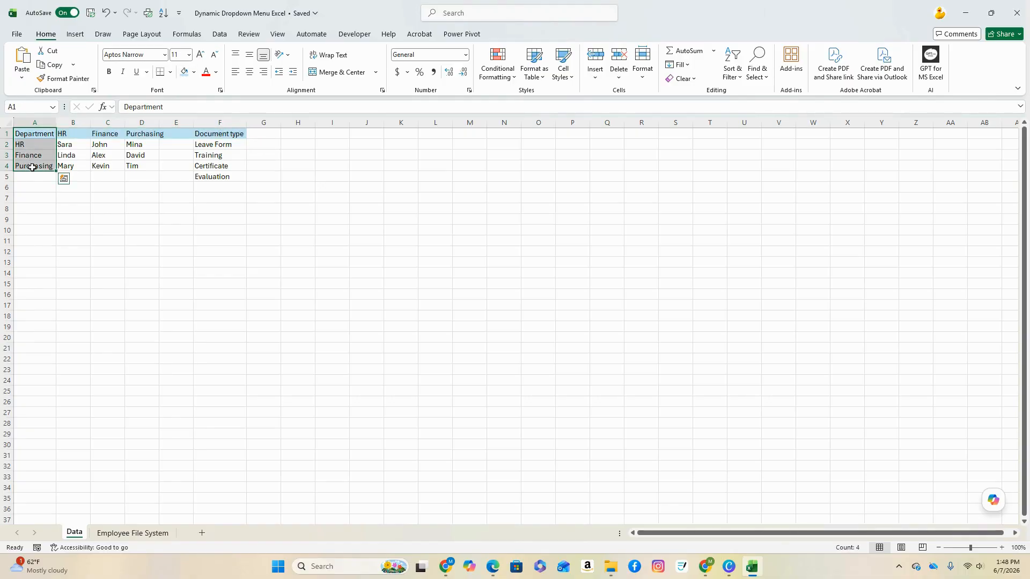
{"action": "left_click", "coordinate": [184, 73]}
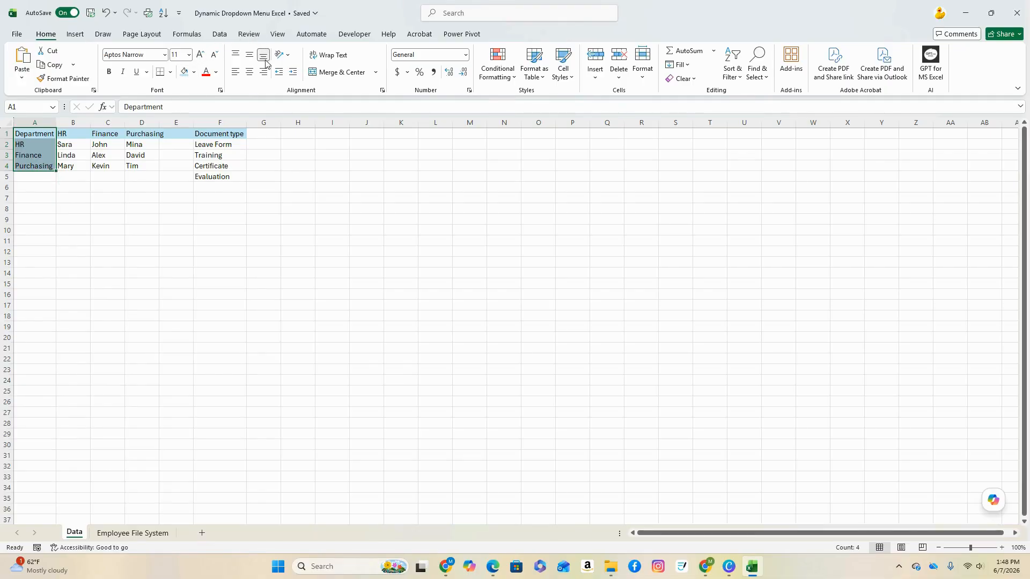
- Define the named range HR for the HR employees in B2:B4 of the Data sheet
{"action": "left_click", "coordinate": [71, 147]}
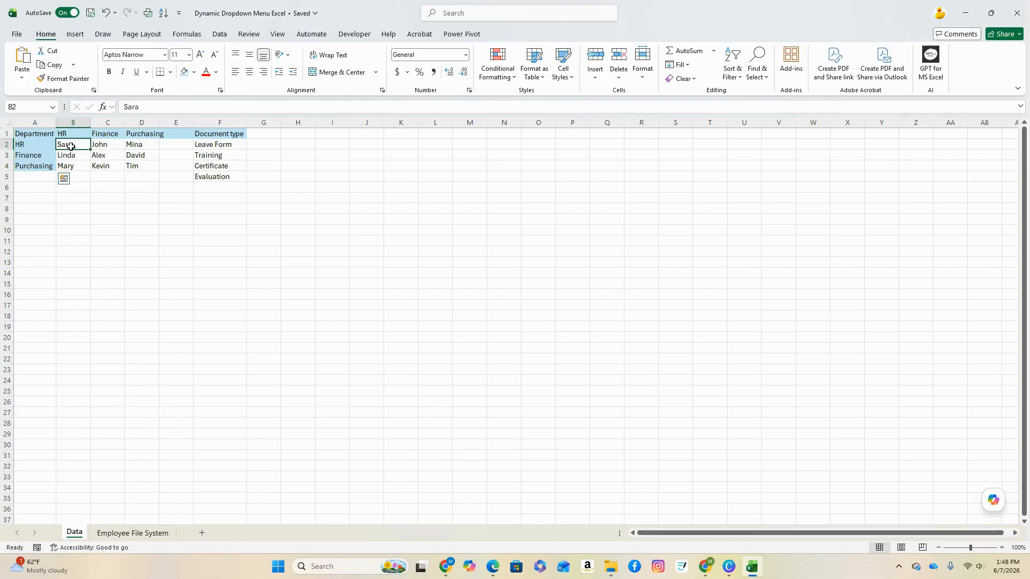
{"action": "left_click_drag", "start_coordinate": [70, 147], "coordinate": [68, 166]}
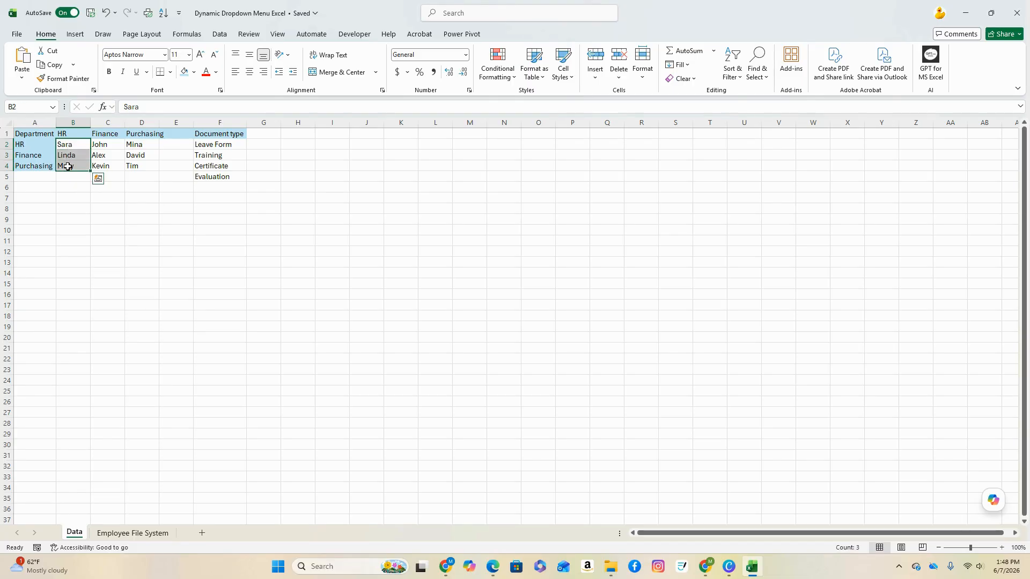
{"action": "left_click", "coordinate": [219, 35]}
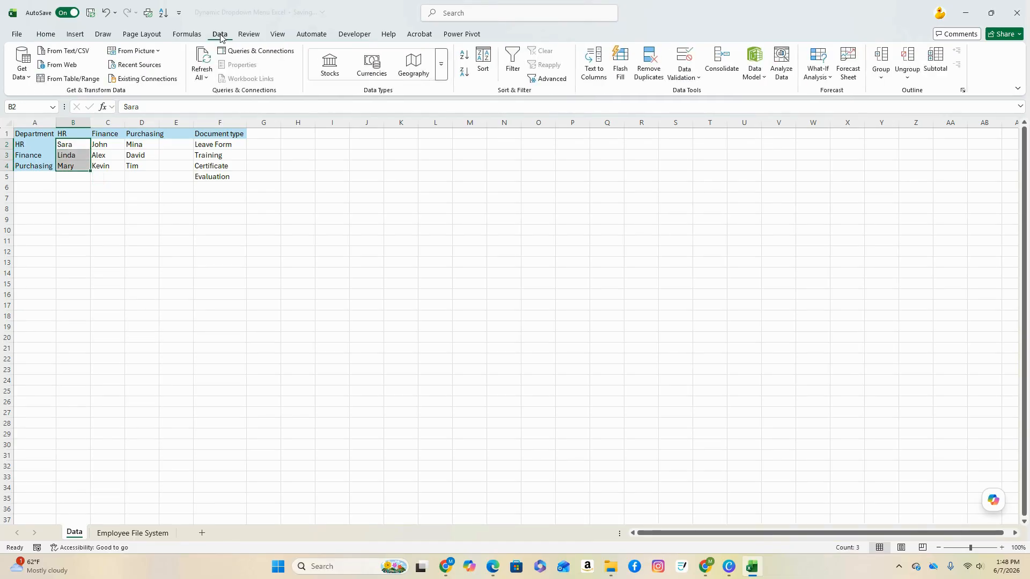
{"action": "left_click", "coordinate": [31, 105]}
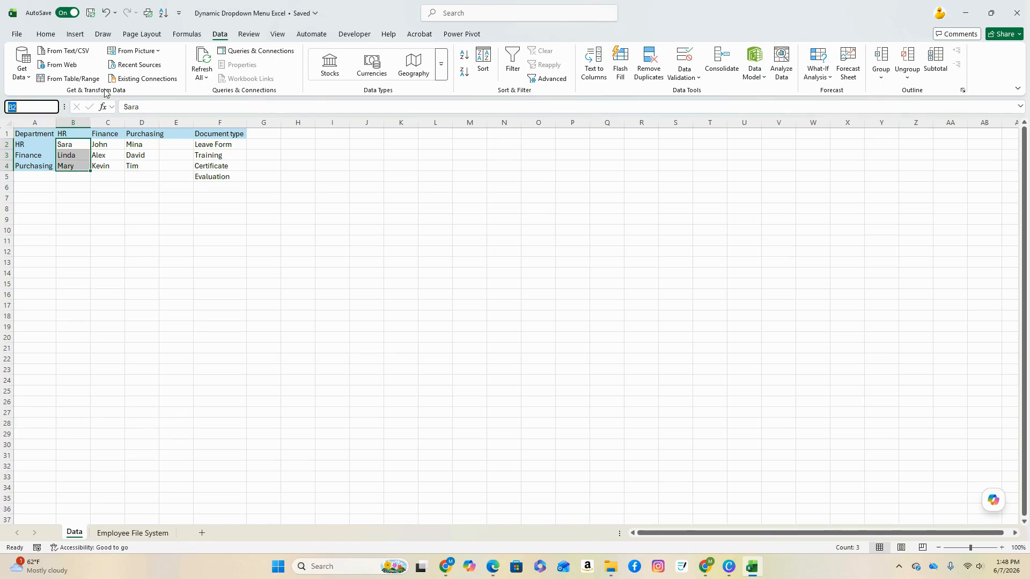
{"action": "type", "text": "HR"}
{"action": "key", "text": "Return"}
- Define the named range Finance for the Finance employees in C2:C4
{"action": "left_click", "coordinate": [101, 145]}
{"action": "left_click_drag", "start_coordinate": [100, 145], "coordinate": [102, 165]}
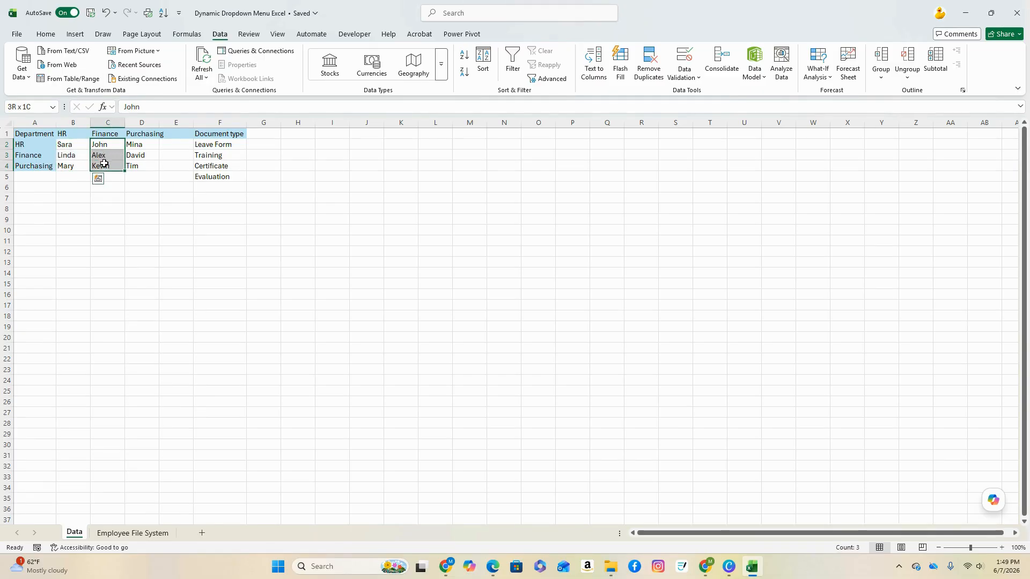
{"action": "left_click", "coordinate": [38, 106]}
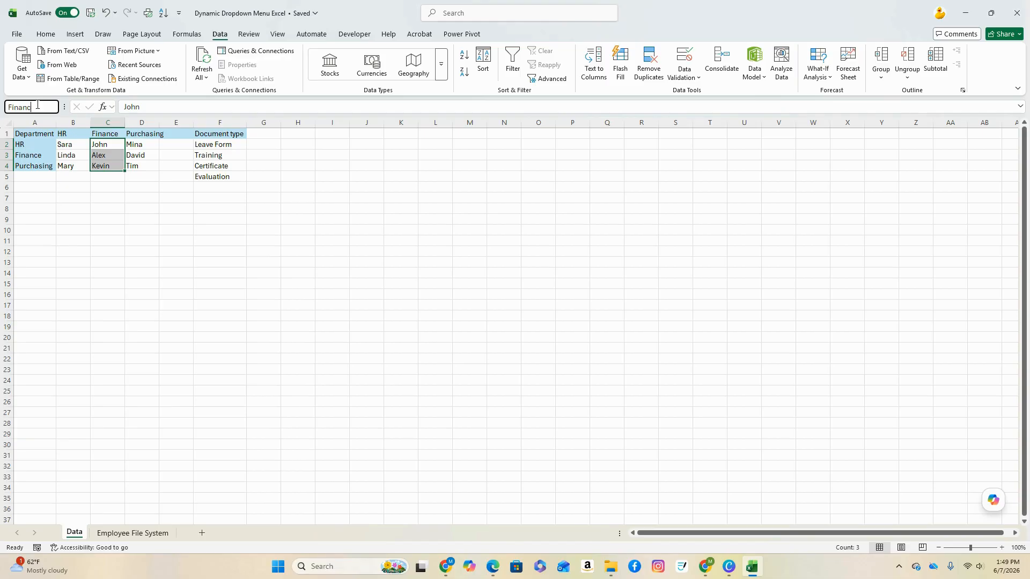
{"action": "key", "text": "Return"}
- Define the named range Purchasing for the Purchasing employees in D2:D4
{"action": "left_click_drag", "start_coordinate": [139, 145], "coordinate": [138, 167]}
{"action": "left_click", "coordinate": [29, 107]}
{"action": "type", "text": "Finance"}
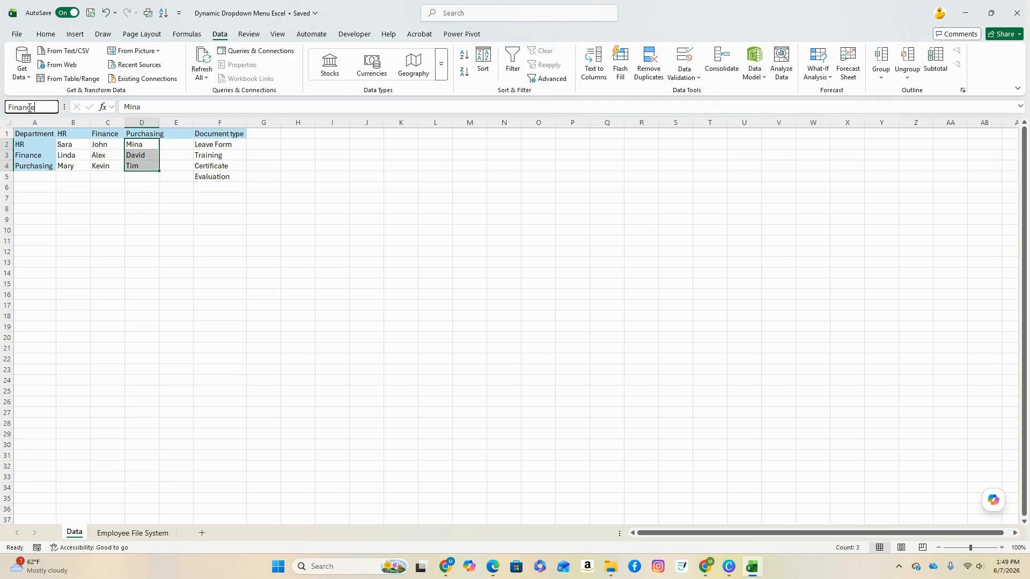
{"action": "key", "text": "Escape"}
{"action": "type", "text": "Purchasing"}
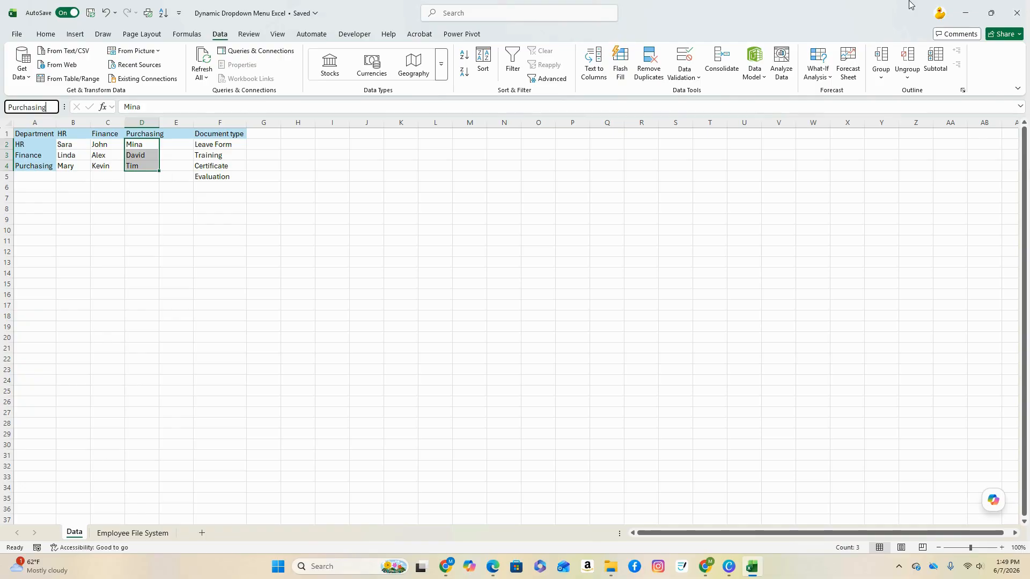
{"action": "key", "text": "Return"}
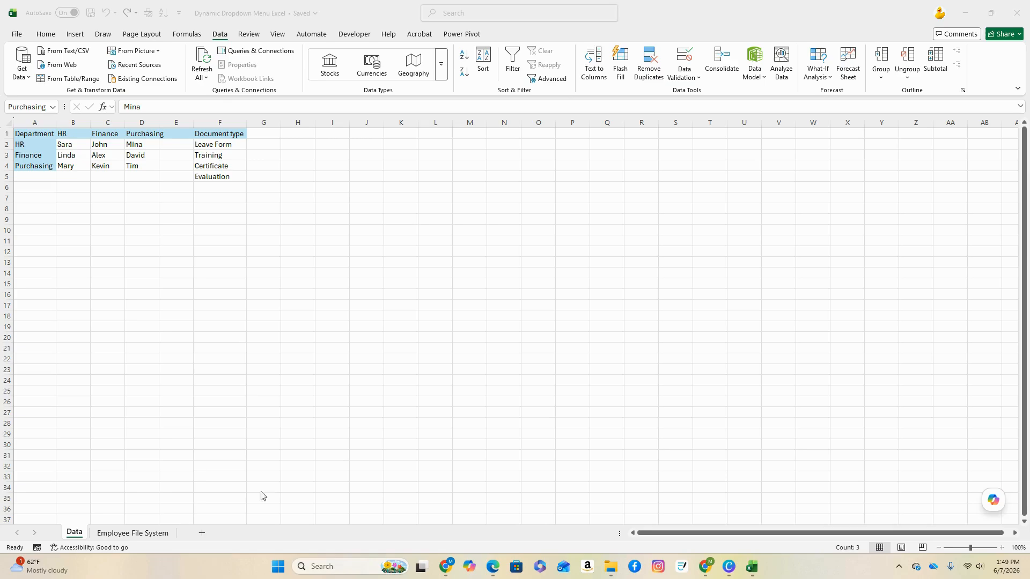
- Choose HR from the Department dropdown in A2 of the Employee File System sheet
{"action": "left_click", "coordinate": [116, 535]}
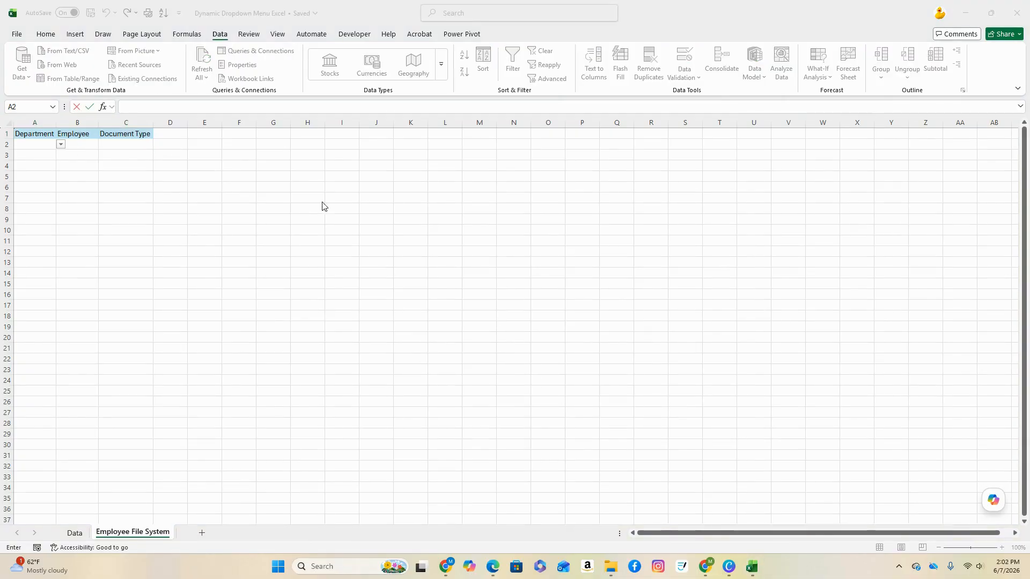
{"action": "left_click", "coordinate": [60, 145]}
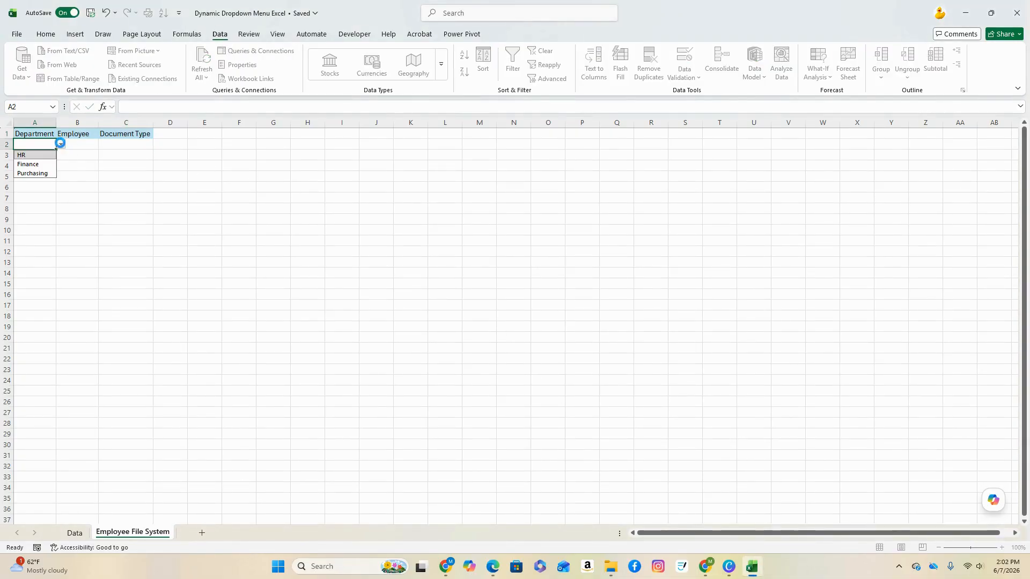
{"action": "left_click", "coordinate": [34, 156]}
- Add a list data validation to Employee cell B2 with the source =INDIRECT(A2)
{"action": "left_click", "coordinate": [85, 146]}
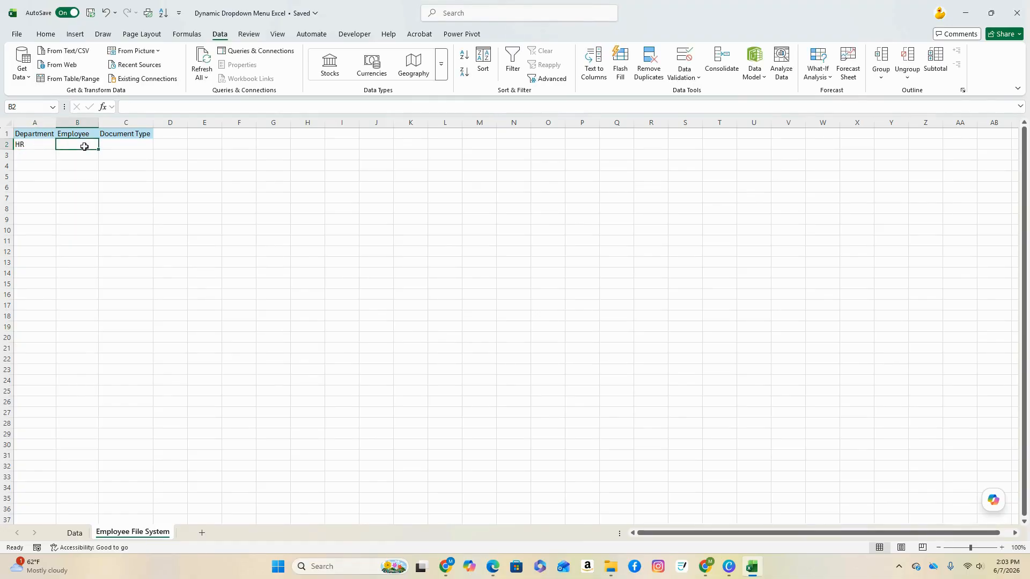
{"action": "left_click", "coordinate": [693, 81]}
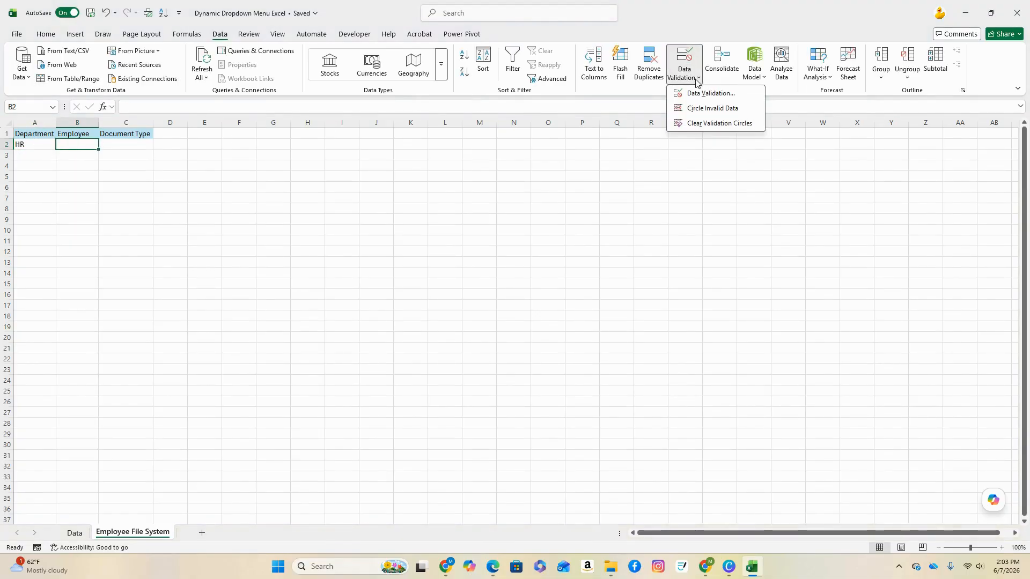
{"action": "left_click", "coordinate": [685, 92]}
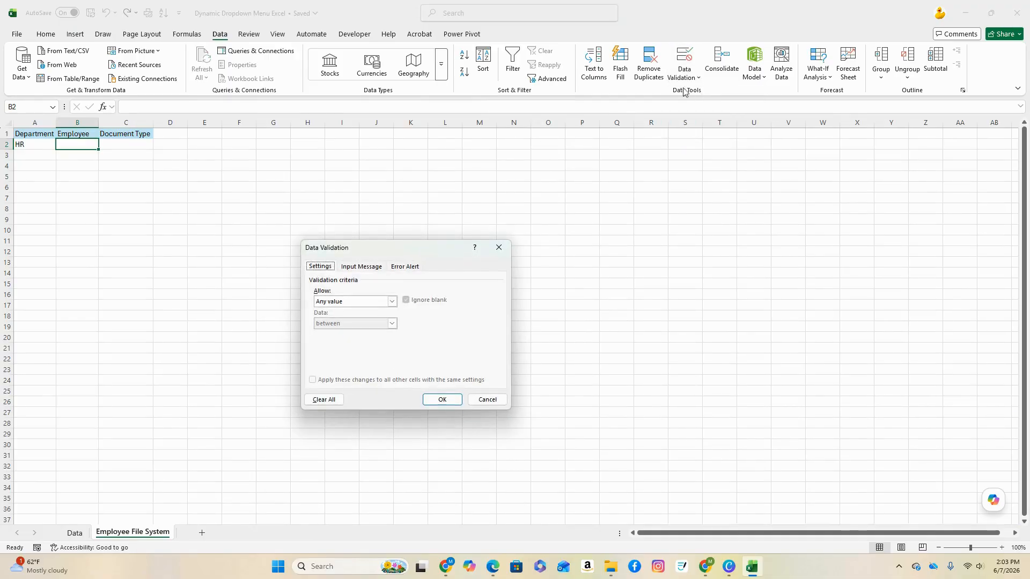
{"action": "left_click", "coordinate": [392, 302]}
{"action": "left_click", "coordinate": [328, 333]}
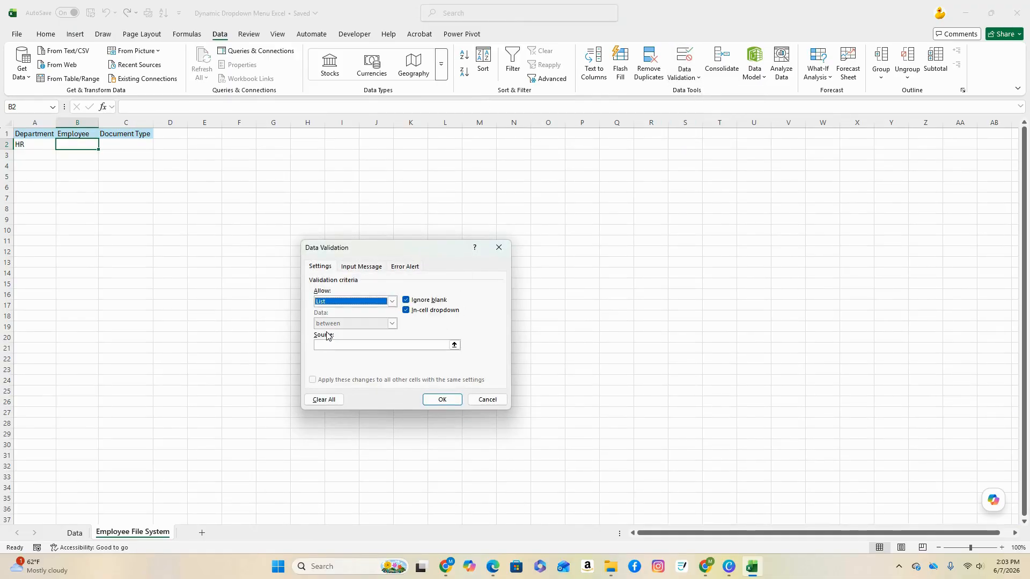
{"action": "left_click", "coordinate": [382, 344]}
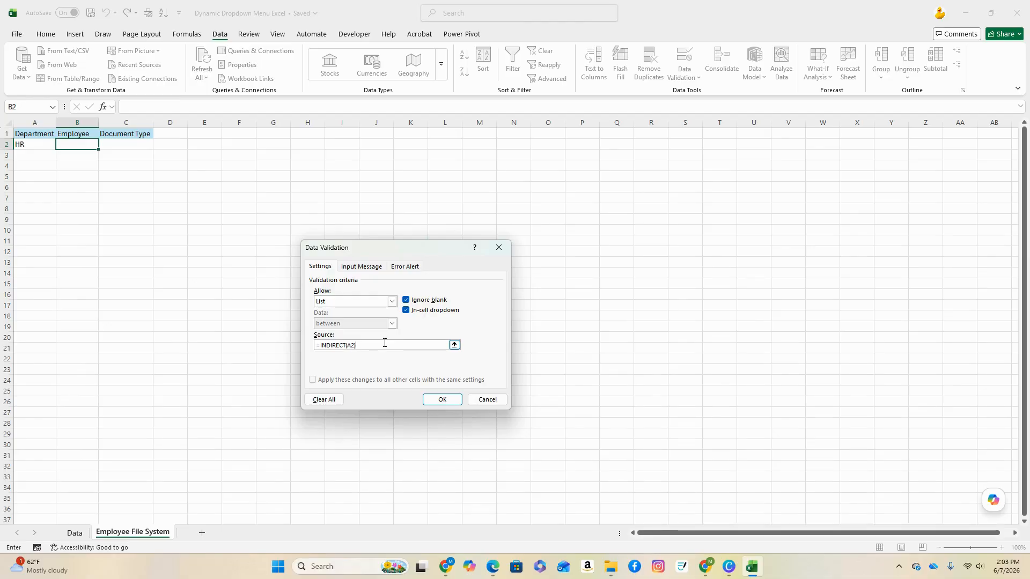
{"action": "key", "text": "Return"}
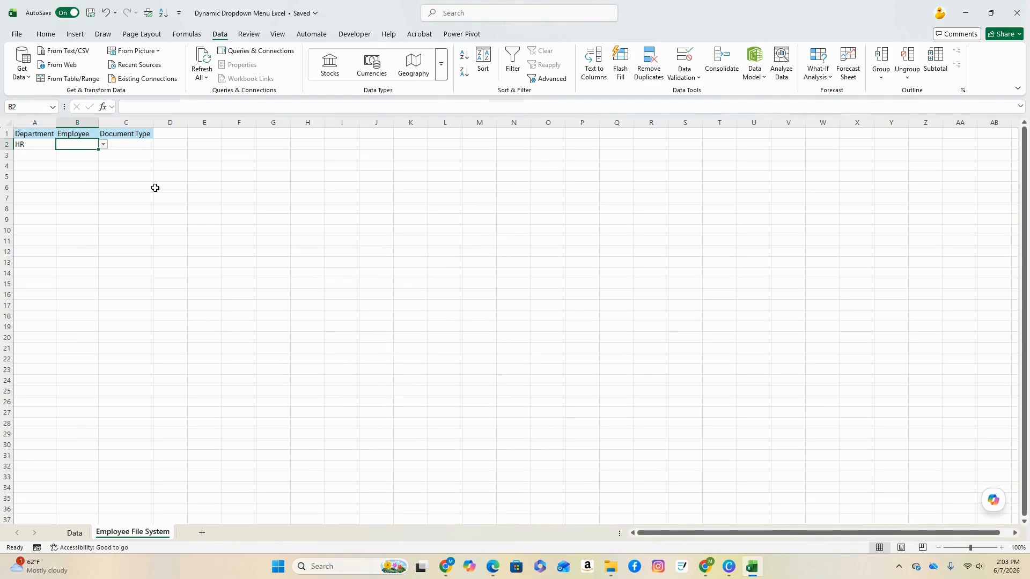
- Check the Employee dropdown in B2 with HR and with Finance chosen as the department in A2
{"action": "left_click", "coordinate": [103, 144]}
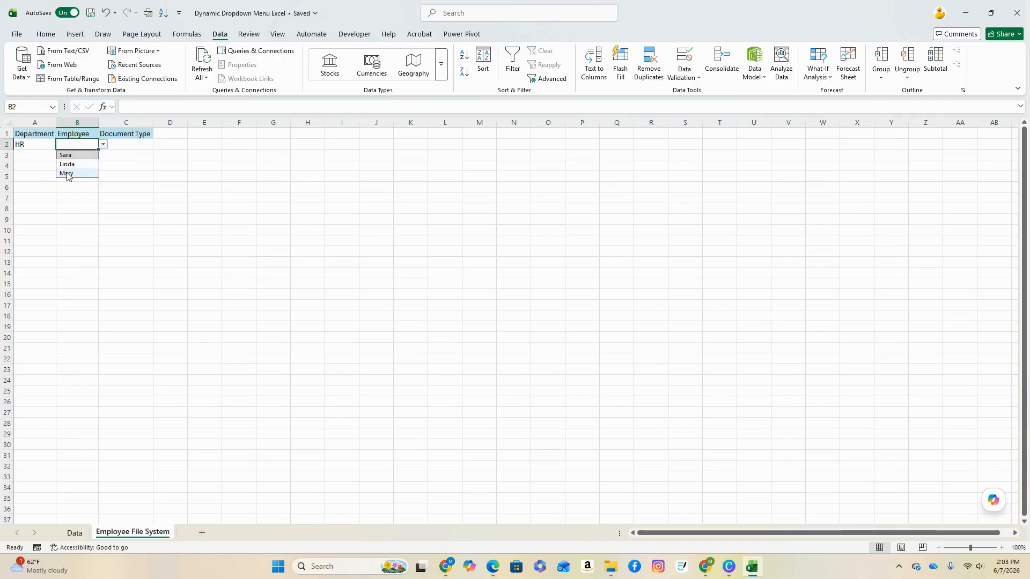
{"action": "left_click", "coordinate": [21, 146]}
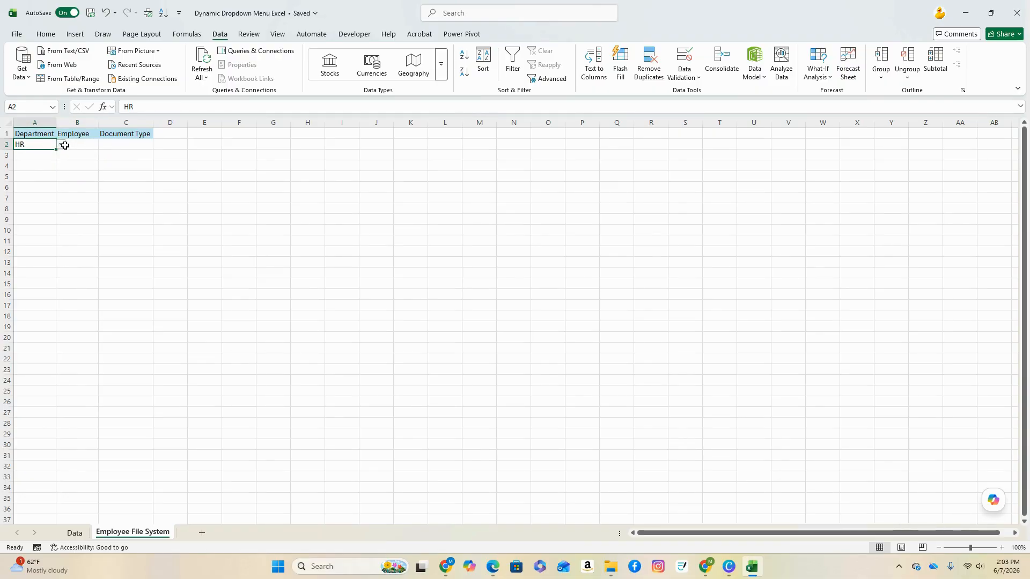
{"action": "left_click", "coordinate": [62, 145]}
{"action": "left_click", "coordinate": [39, 163]}
{"action": "left_click", "coordinate": [75, 144]}
{"action": "left_click", "coordinate": [104, 144]}
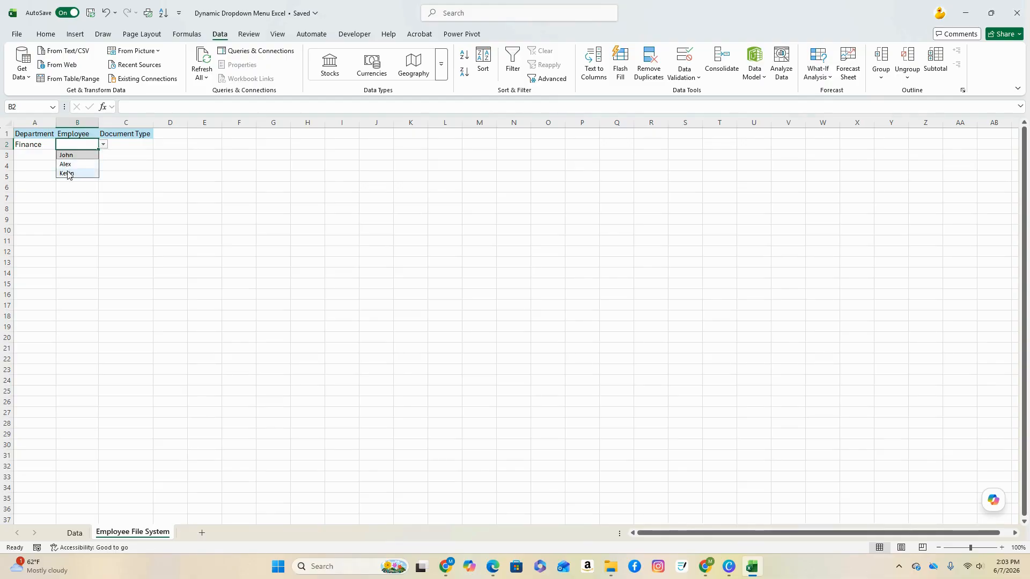
- Test the Employee dropdown in B2 with Purchasing chosen in A2, and clear the department cell
{"action": "left_click", "coordinate": [39, 146]}
{"action": "left_click", "coordinate": [62, 146]}
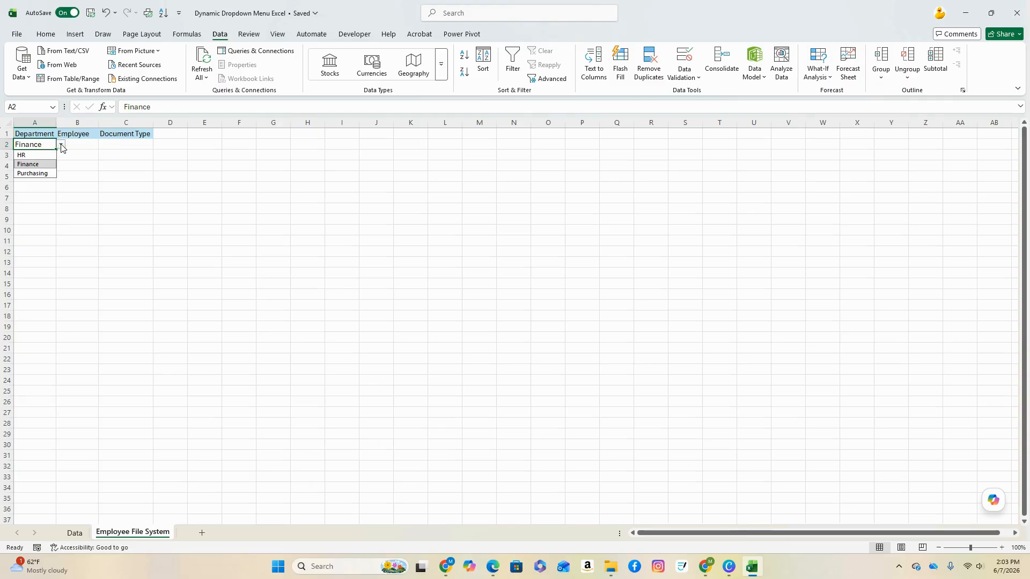
{"action": "left_click", "coordinate": [35, 173]}
{"action": "left_click", "coordinate": [96, 144]}
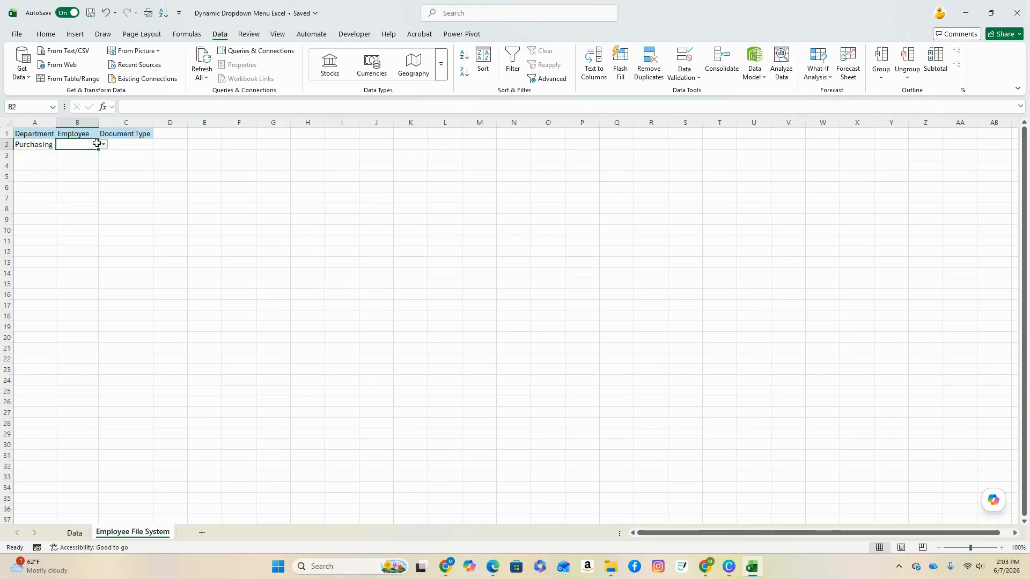
{"action": "left_click", "coordinate": [103, 145]}
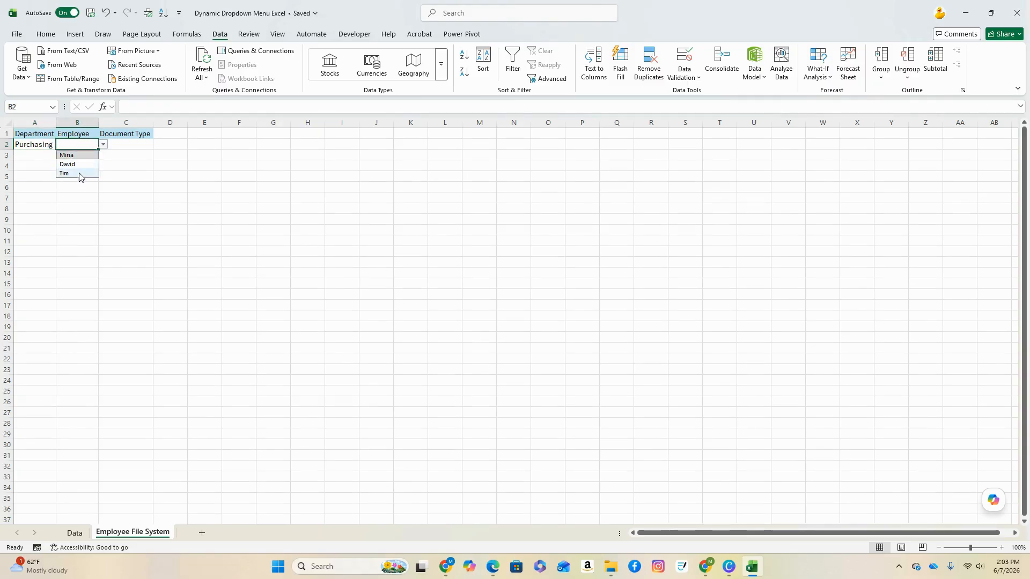
{"action": "left_click", "coordinate": [103, 144]}
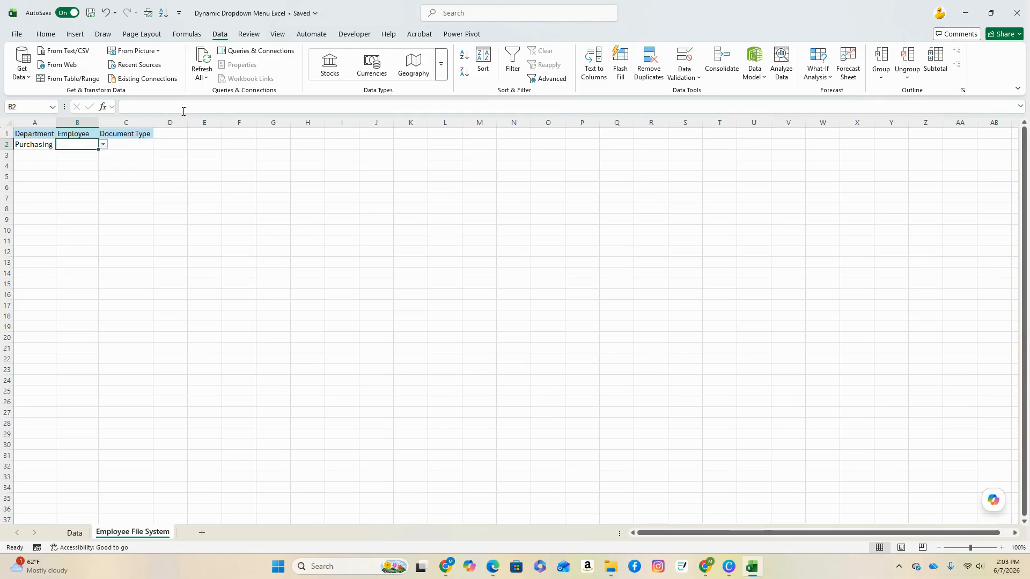
{"action": "left_click", "coordinate": [47, 146]}
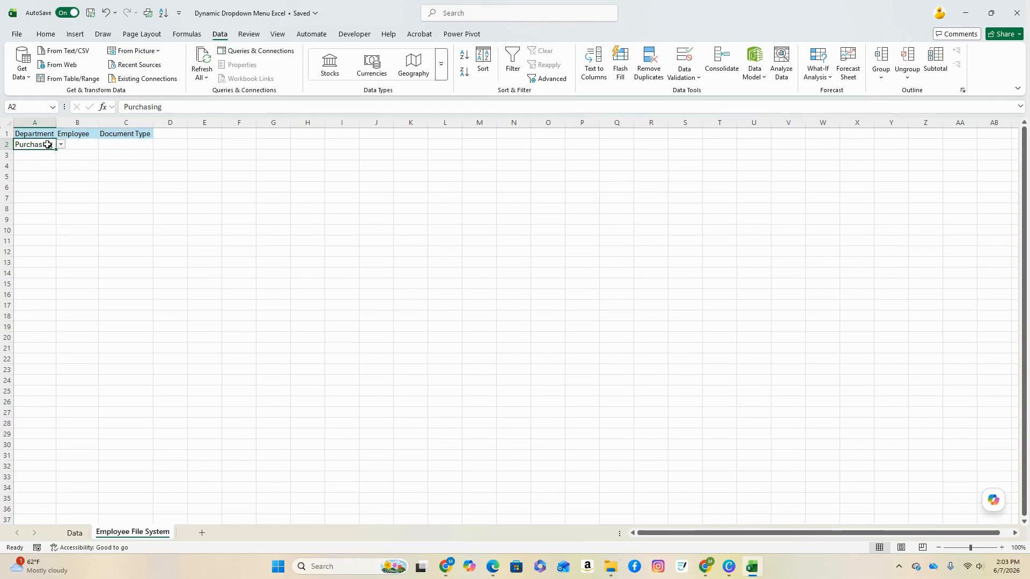
{"action": "key", "text": "Delete"}
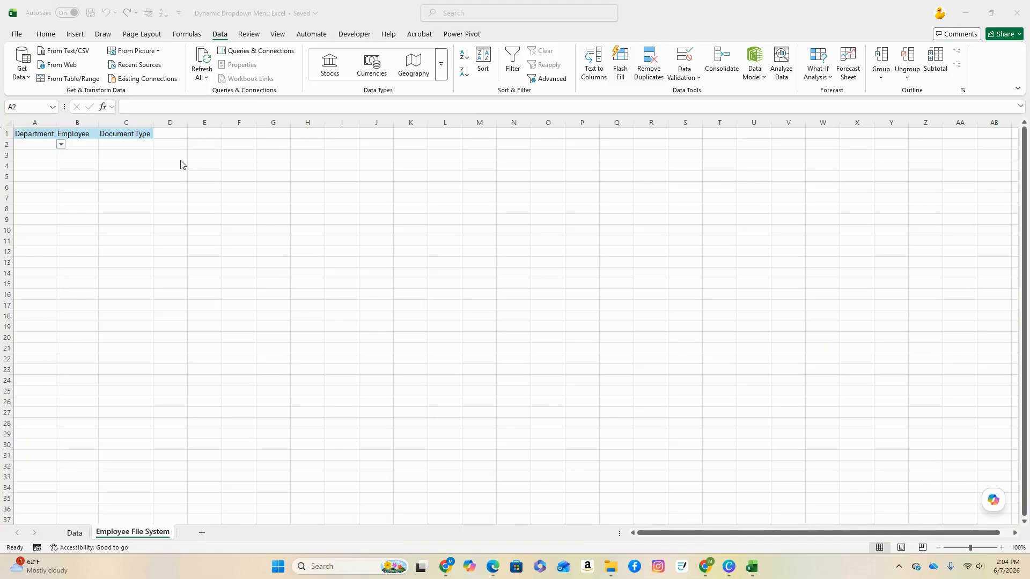
- Add a list data validation to Document Type cell C2 sourced from F2:F6 of the Data sheet, and check its dropdown
{"action": "left_click", "coordinate": [122, 145]}
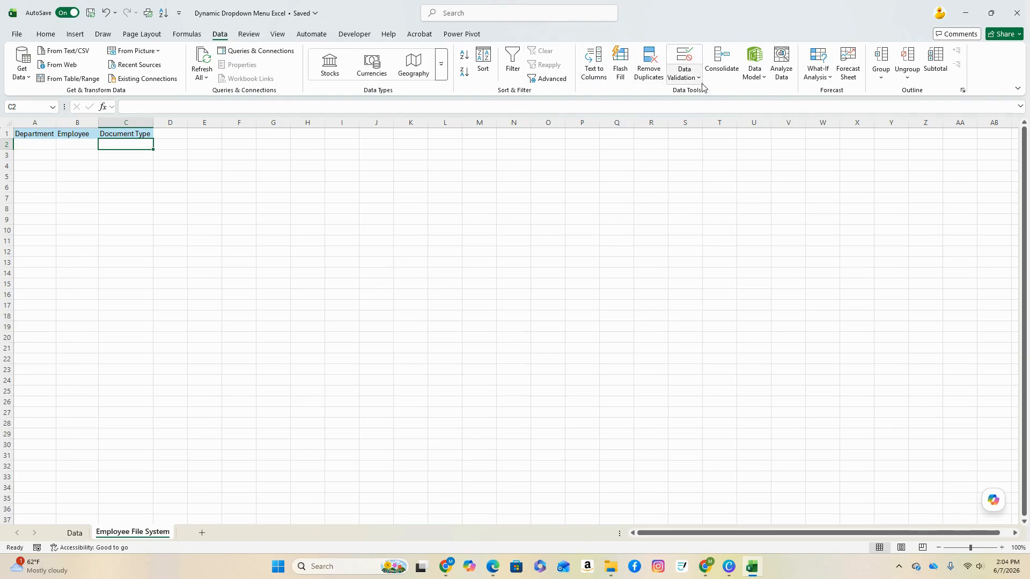
{"action": "left_click", "coordinate": [684, 77]}
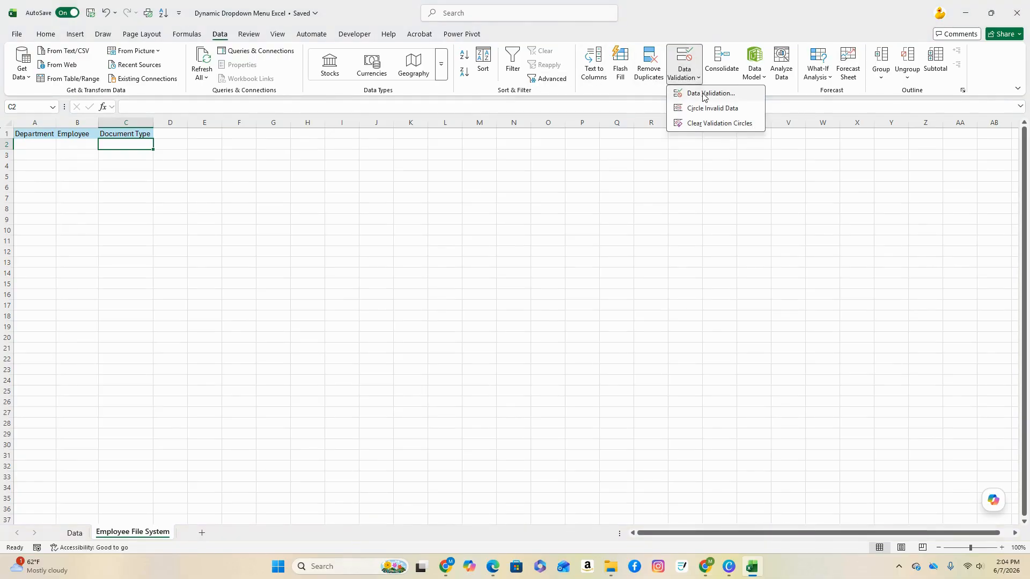
{"action": "left_click", "coordinate": [703, 93]}
{"action": "left_click", "coordinate": [392, 302]}
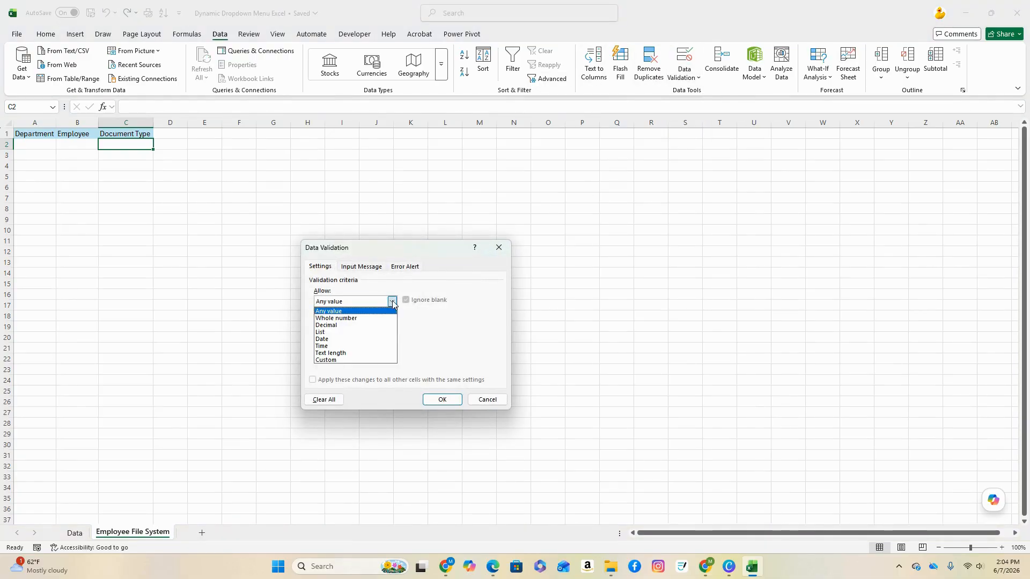
{"action": "left_click", "coordinate": [332, 332]}
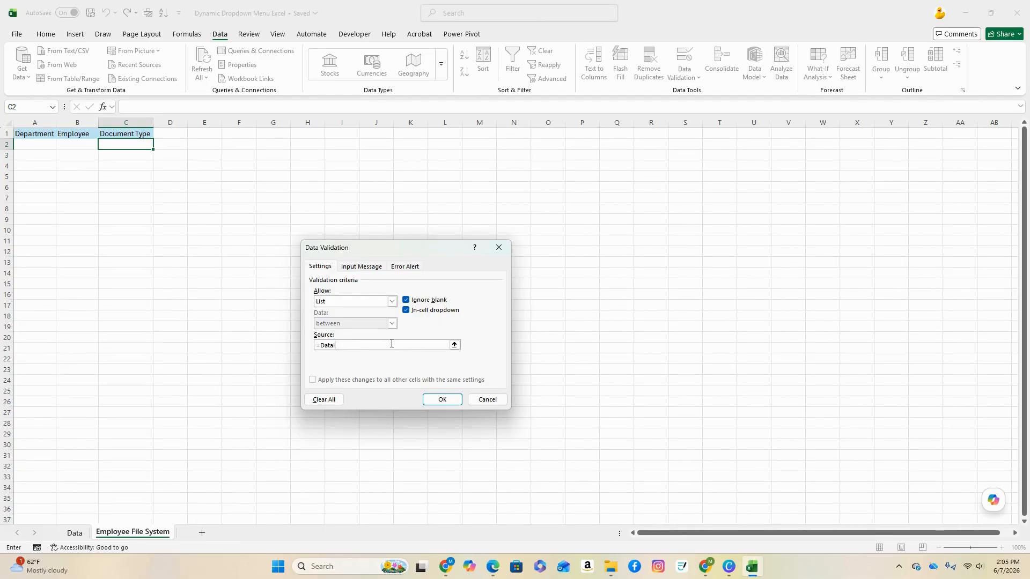
{"action": "type", "text": "$F$2:$F"}
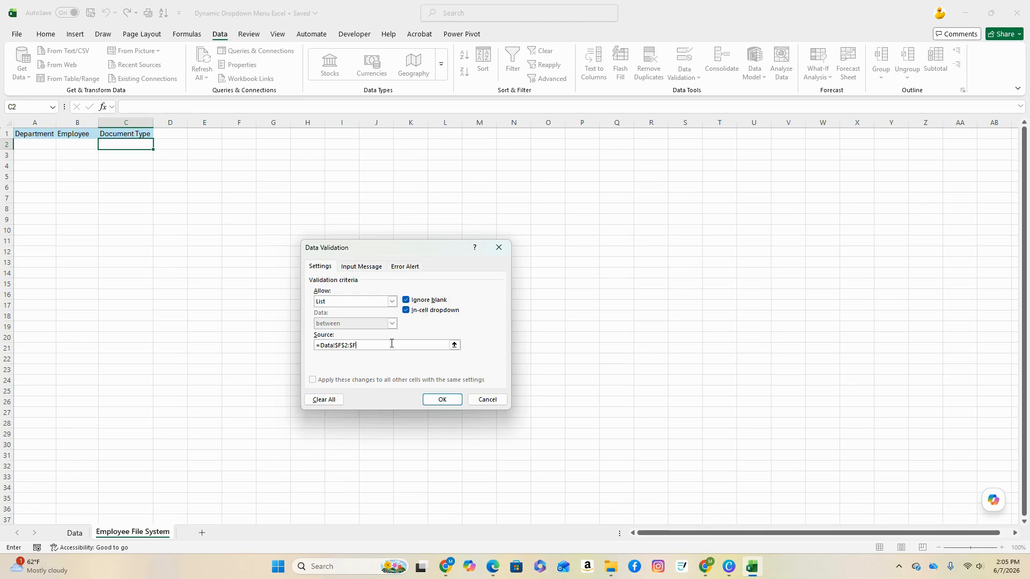
{"action": "type", "text": "6"}
{"action": "key", "text": "Return"}
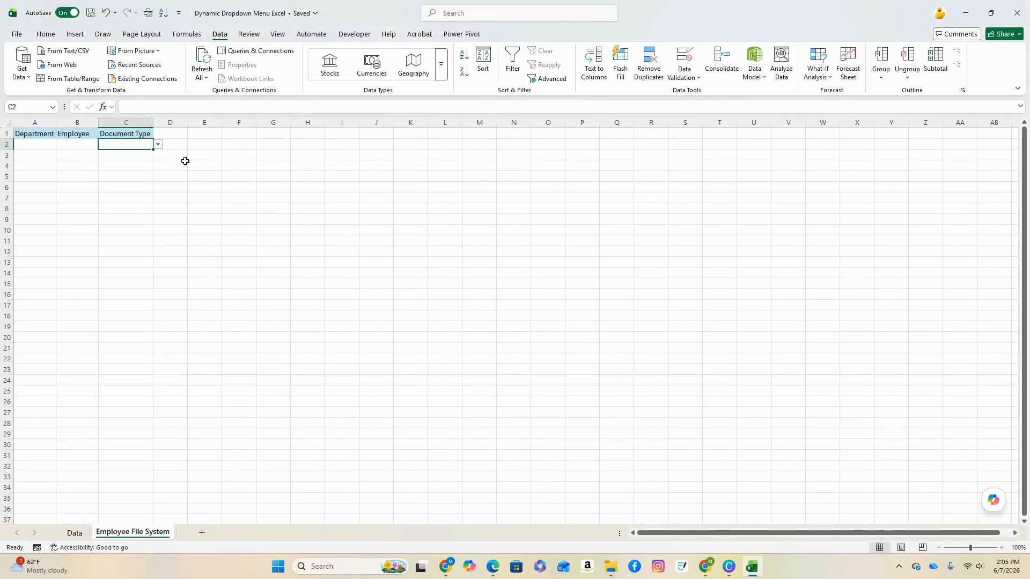
{"action": "left_click", "coordinate": [158, 145]}
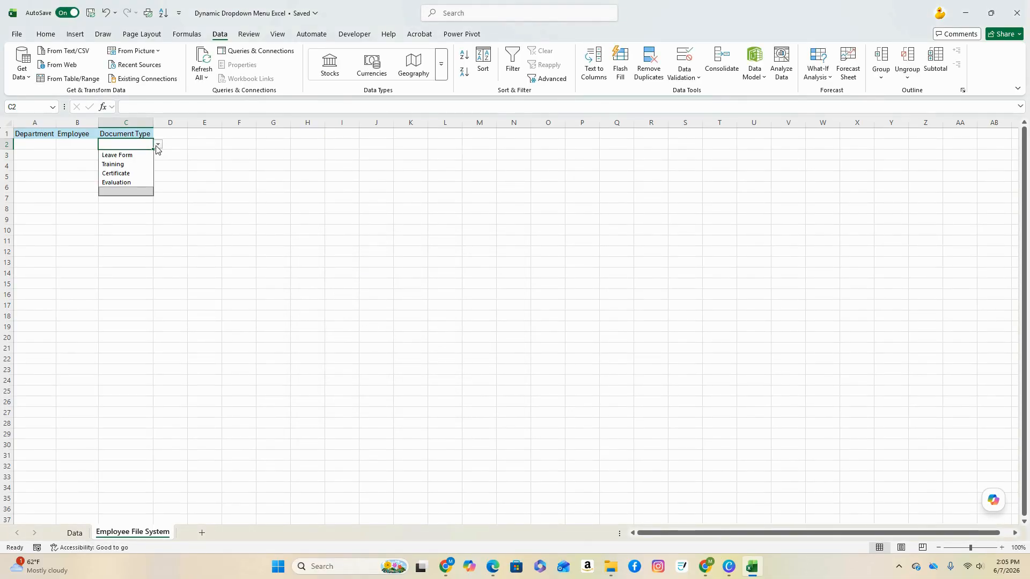
{"action": "left_click", "coordinate": [157, 145]}
- Choose Purchasing as the department in A2 and the first listed employee in B2
{"action": "left_click", "coordinate": [46, 144]}
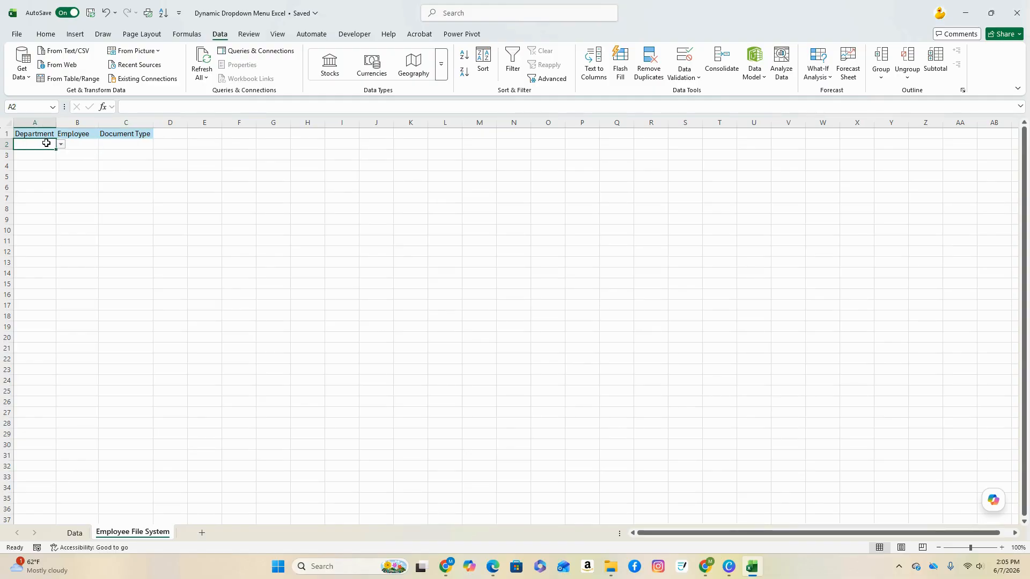
{"action": "left_click", "coordinate": [61, 144]}
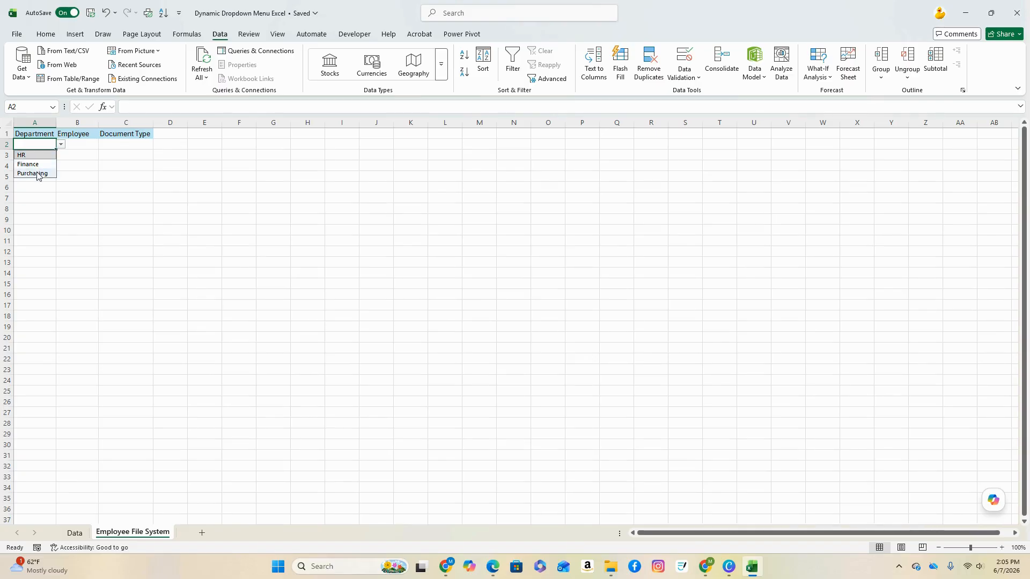
{"action": "left_click", "coordinate": [36, 172]}
{"action": "left_click", "coordinate": [79, 146]}
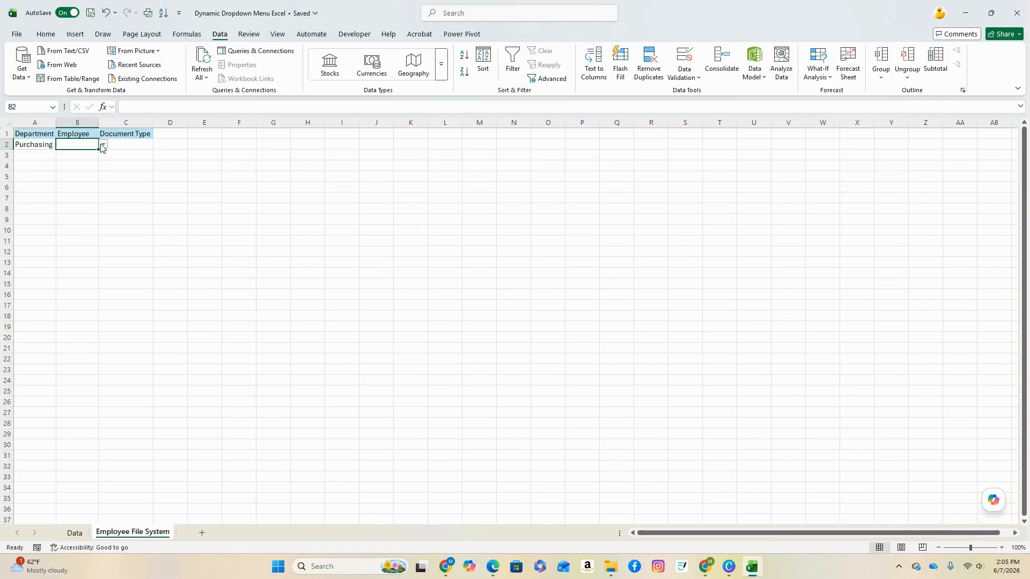
{"action": "left_click", "coordinate": [103, 144]}
{"action": "left_click", "coordinate": [65, 155]}
- Choose Leave Form from the Document Type dropdown in C2
{"action": "left_click", "coordinate": [127, 147]}
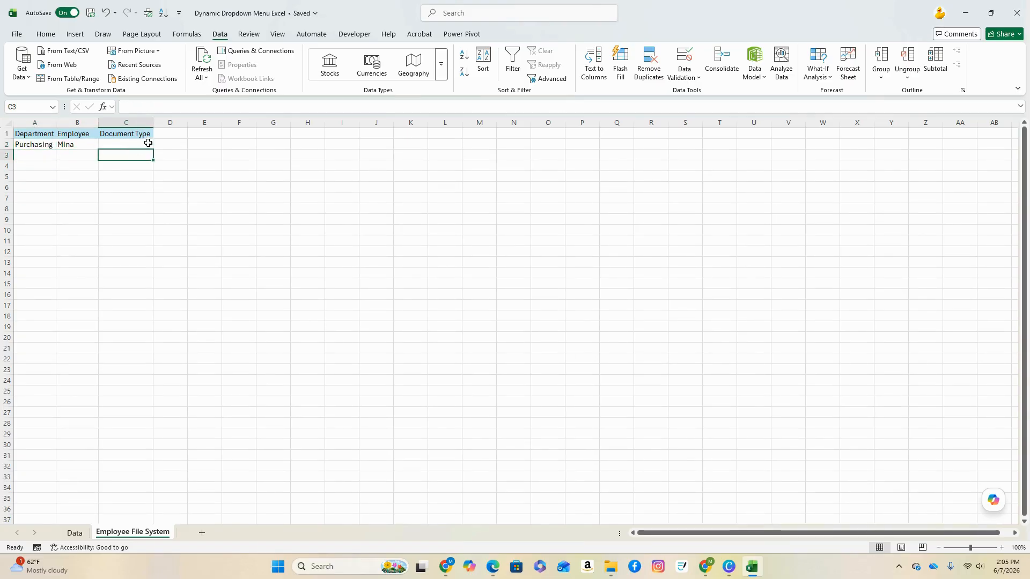
{"action": "left_click", "coordinate": [144, 136]}
{"action": "left_click", "coordinate": [132, 147]}
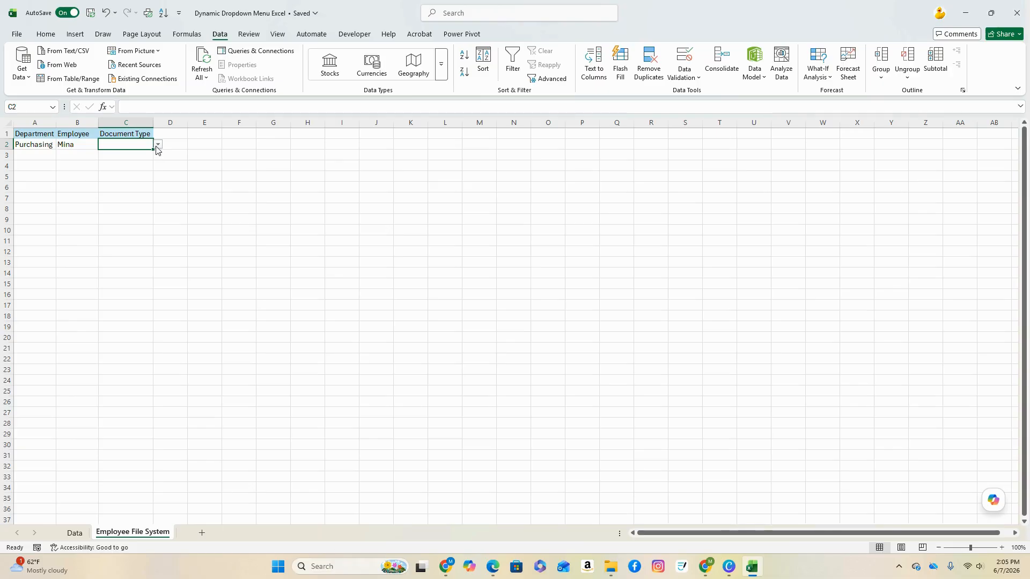
{"action": "left_click", "coordinate": [158, 145]}
{"action": "left_click", "coordinate": [118, 155]}
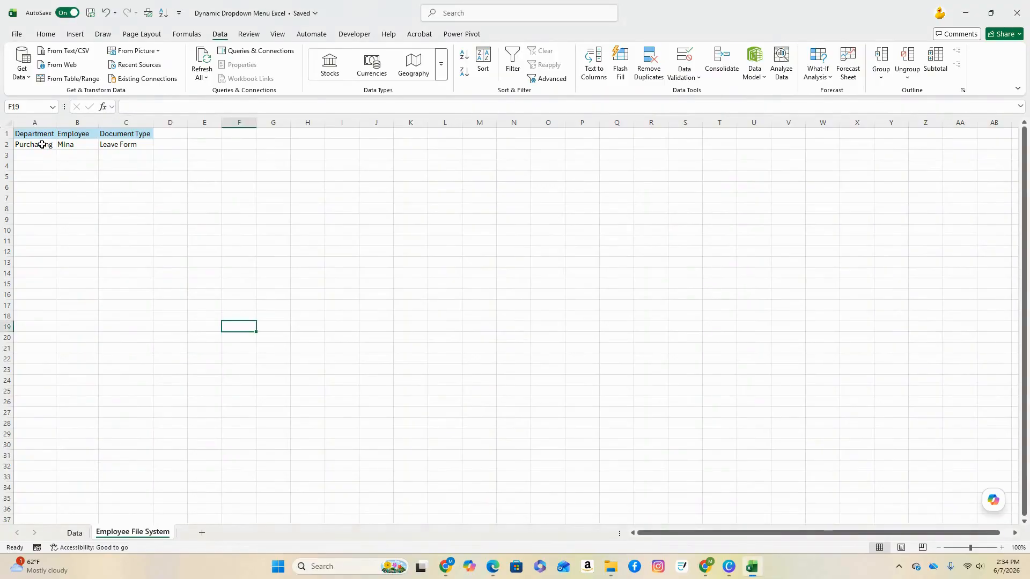
- Fill the Department, Employee and Document Type cells of row 2 down through row 4
{"action": "left_click", "coordinate": [46, 147]}
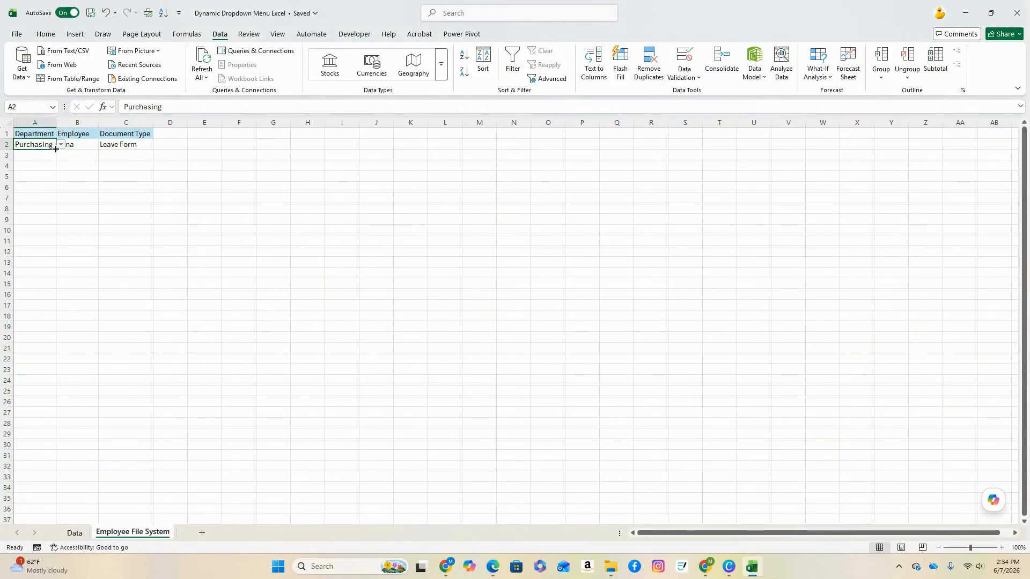
{"action": "left_click_drag", "start_coordinate": [56, 152], "coordinate": [55, 169]}
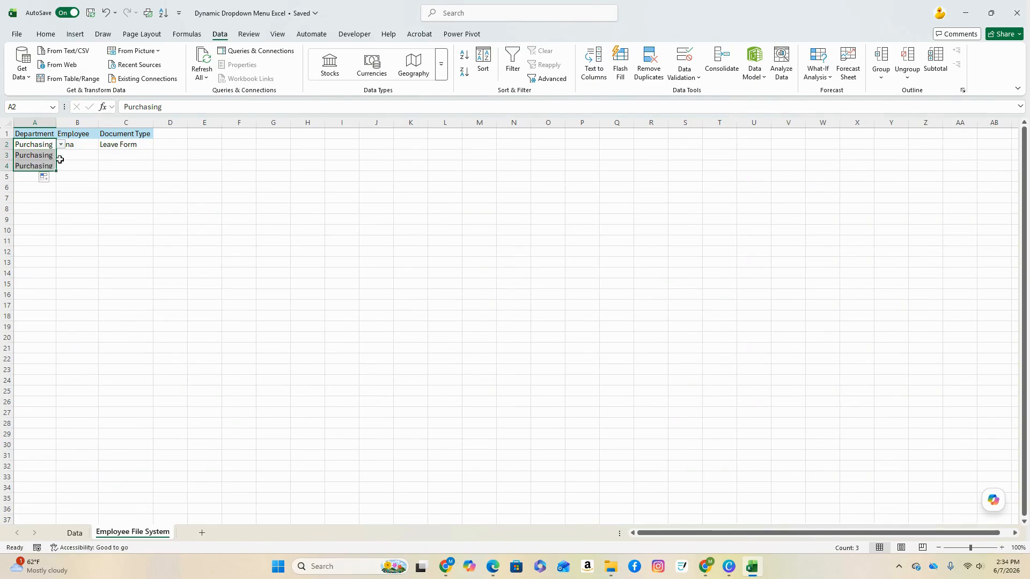
{"action": "left_click", "coordinate": [96, 152]}
{"action": "left_click_drag", "start_coordinate": [98, 155], "coordinate": [100, 170]}
{"action": "left_click", "coordinate": [95, 147]}
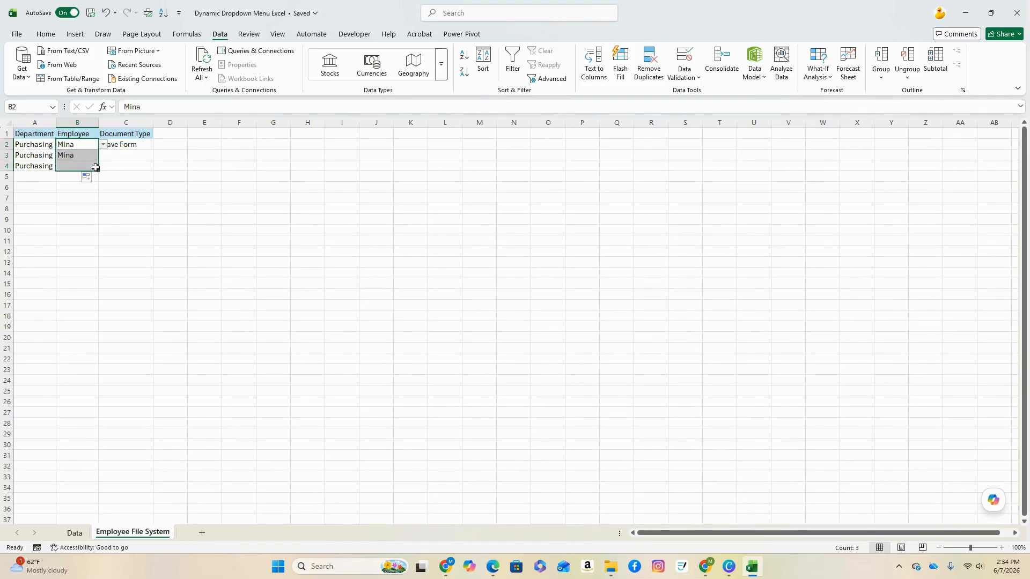
{"action": "left_click", "coordinate": [142, 144]}
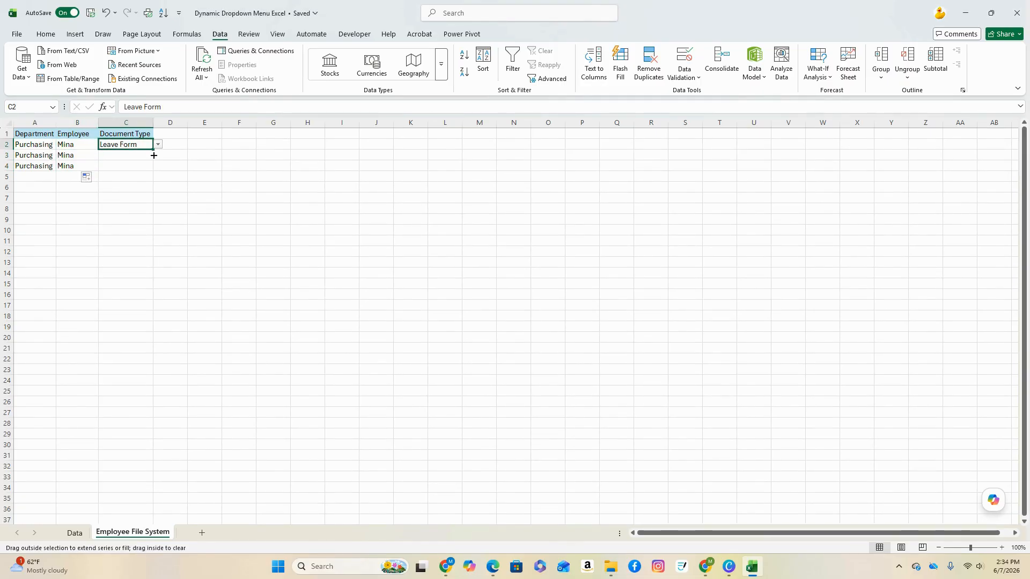
{"action": "left_click_drag", "start_coordinate": [154, 155], "coordinate": [154, 170]}
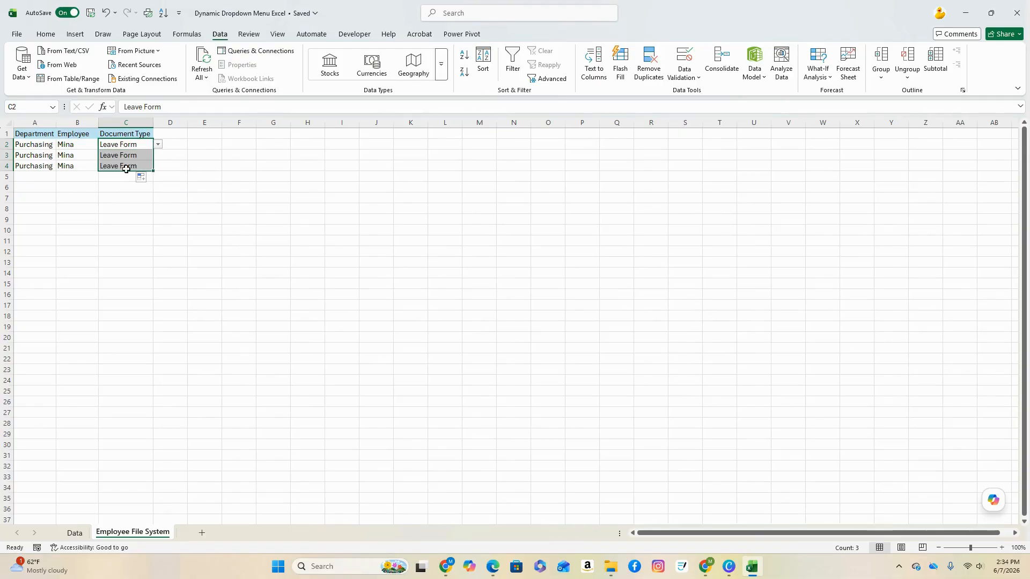
- Choose HR as the department in A3 and the second listed employee in B3
{"action": "left_click", "coordinate": [44, 155]}
{"action": "left_click", "coordinate": [61, 156]}
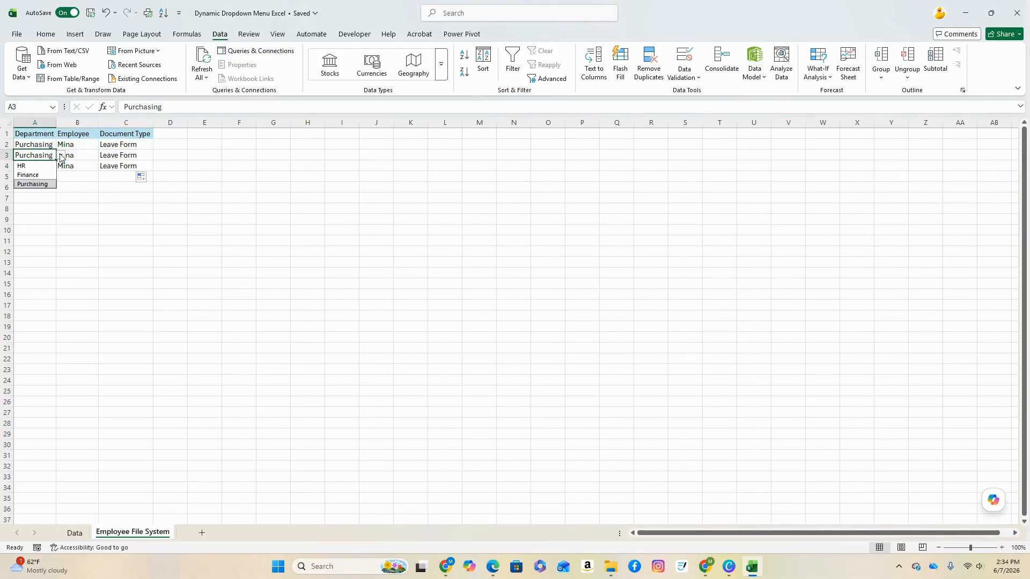
{"action": "left_click", "coordinate": [35, 170]}
{"action": "left_click", "coordinate": [87, 158]}
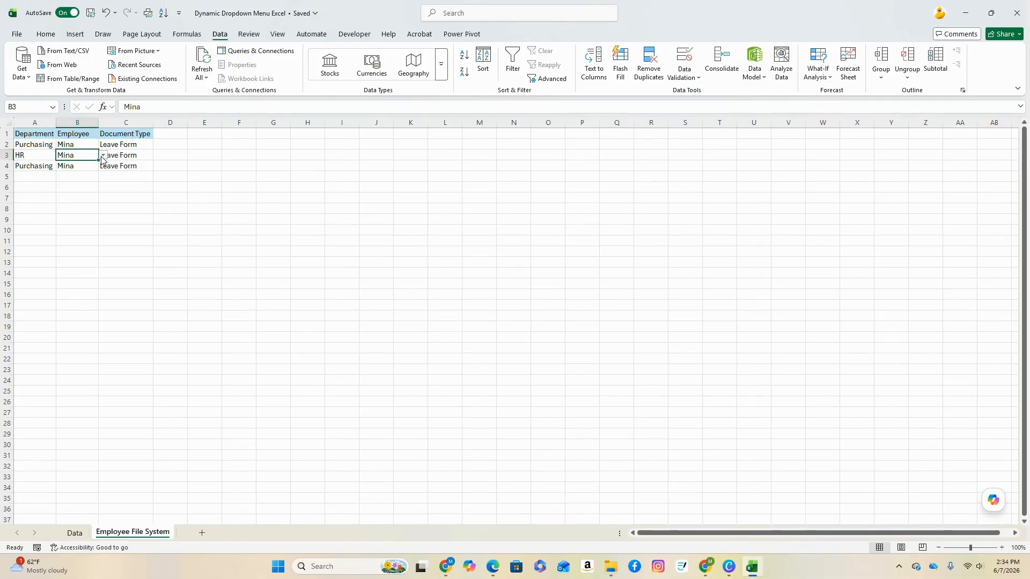
{"action": "left_click", "coordinate": [103, 155]}
{"action": "left_click", "coordinate": [77, 171]}
- Choose Certificate as the document type in C3
{"action": "left_click", "coordinate": [127, 159]}
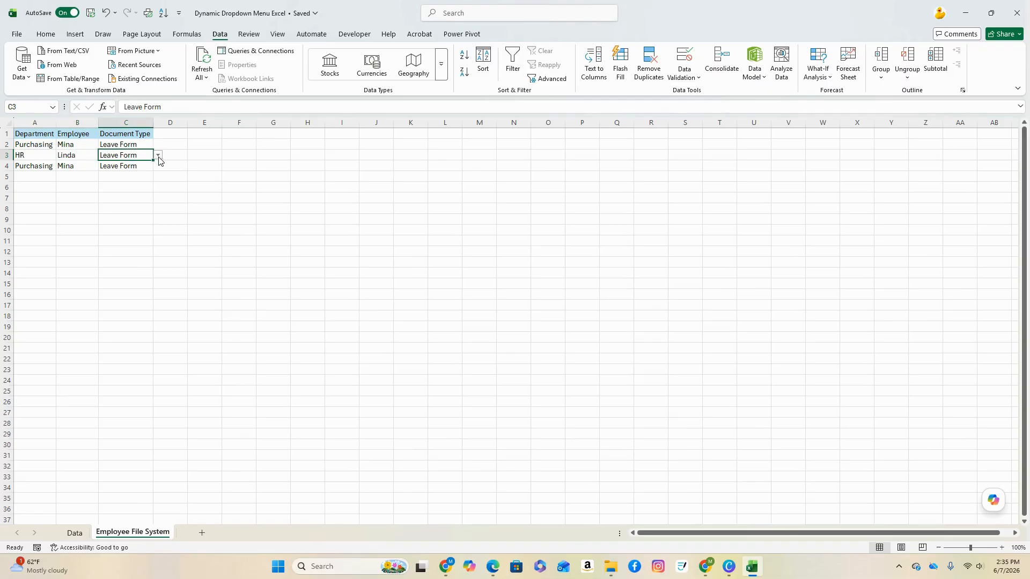
{"action": "left_click", "coordinate": [158, 155]}
{"action": "left_click", "coordinate": [113, 182]}
- Choose Finance as the department in A4 and the second listed employee in B4
{"action": "left_click", "coordinate": [42, 165]}
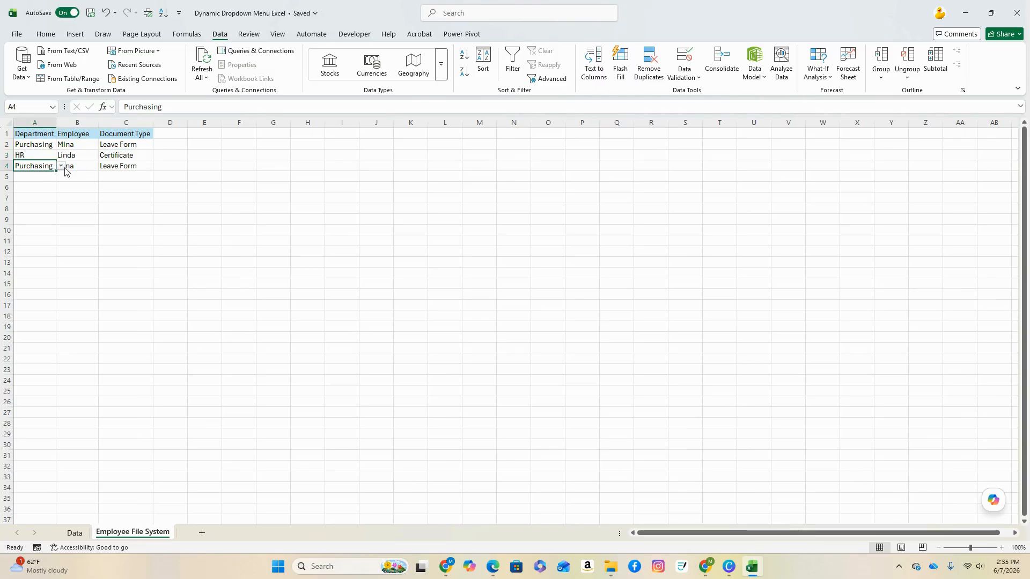
{"action": "left_click", "coordinate": [61, 166]}
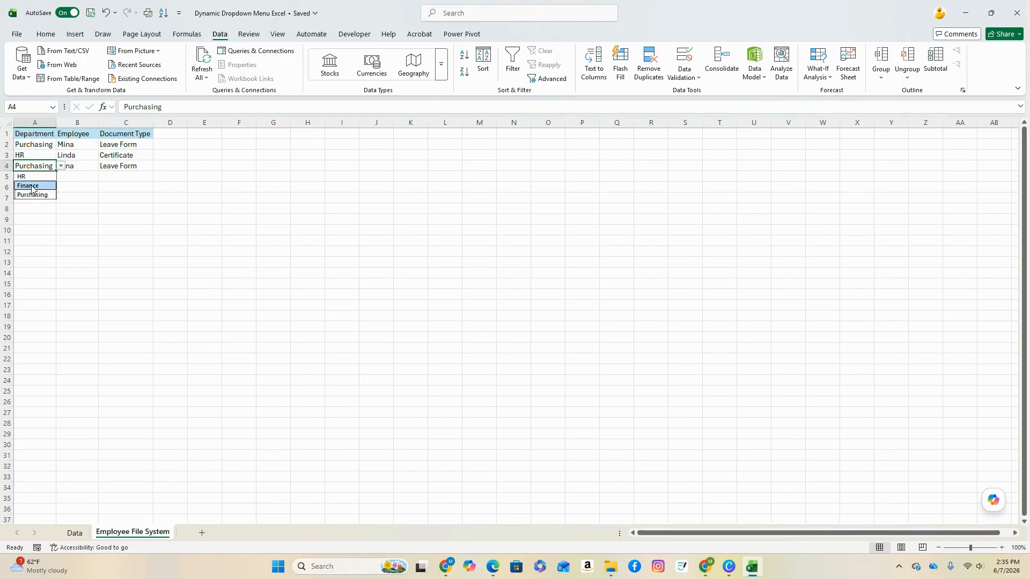
{"action": "left_click", "coordinate": [32, 186]}
{"action": "left_click", "coordinate": [85, 168]}
{"action": "left_click", "coordinate": [101, 168]}
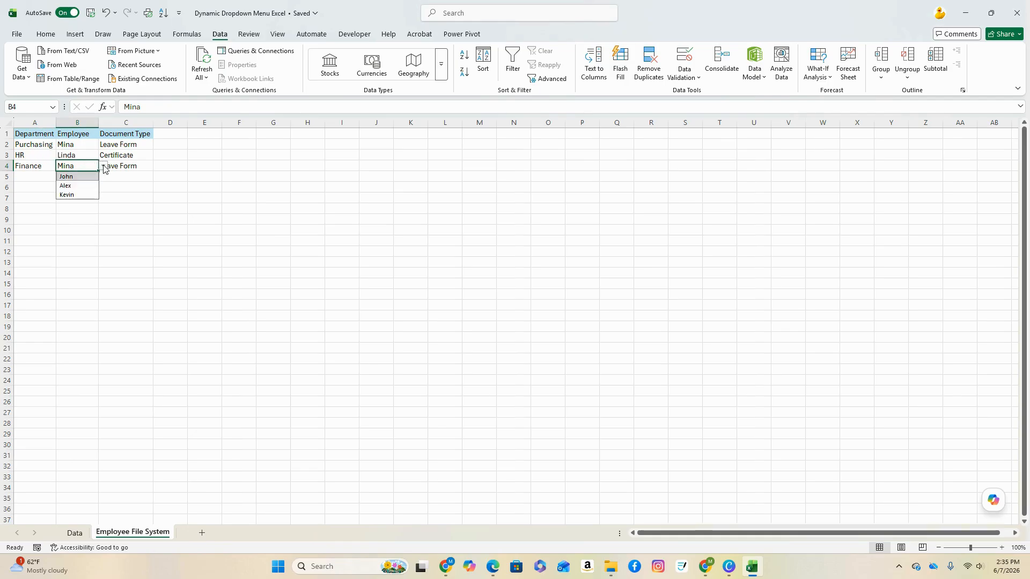
{"action": "left_click", "coordinate": [73, 185]}
- Choose Evaluation as the document type in C4
{"action": "left_click", "coordinate": [128, 168]}
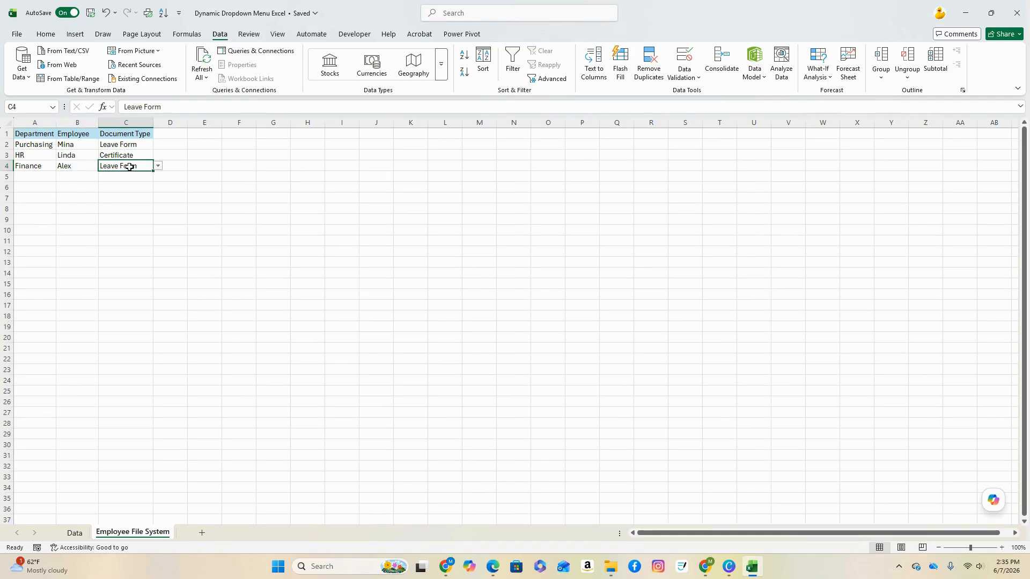
{"action": "left_click", "coordinate": [159, 171]}
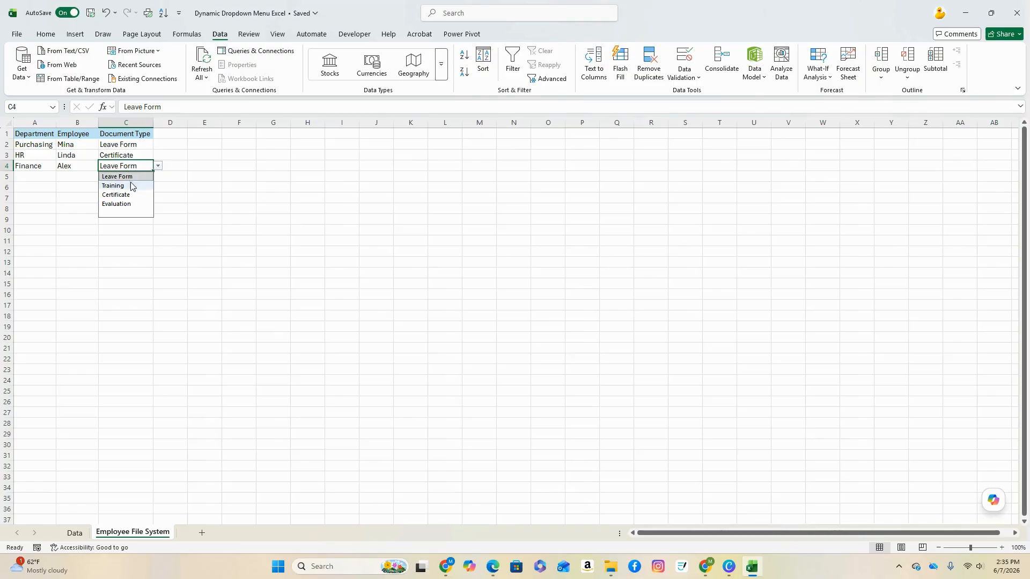
{"action": "left_click", "coordinate": [119, 202]}
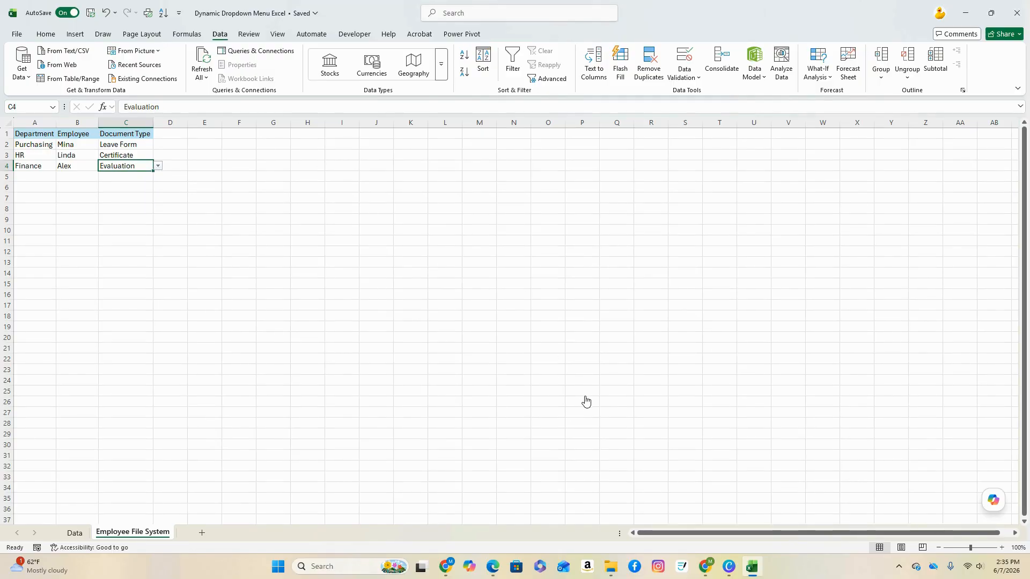
{"action": "left_click", "coordinate": [75, 533]}
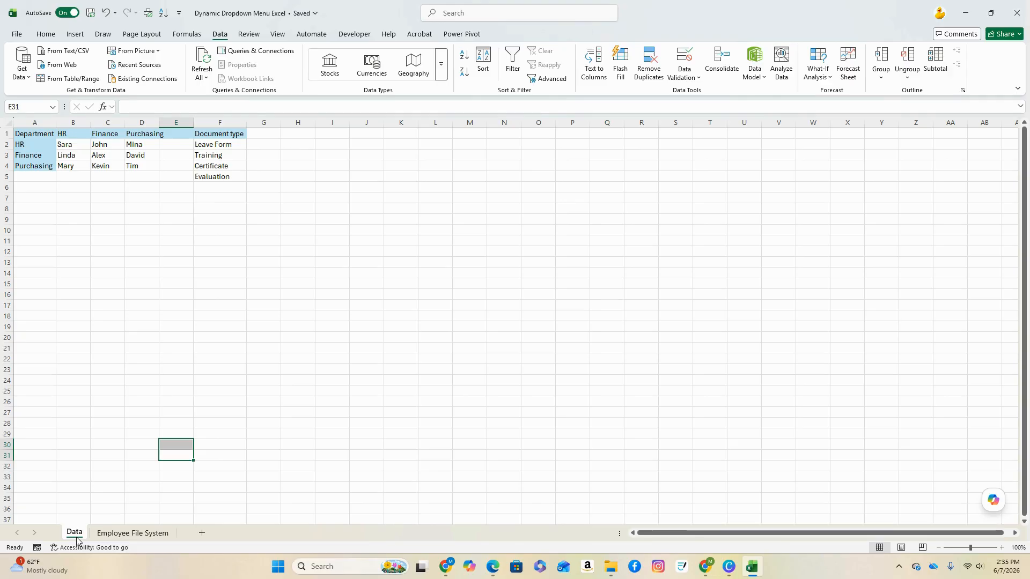
{"action": "left_click", "coordinate": [121, 534]}
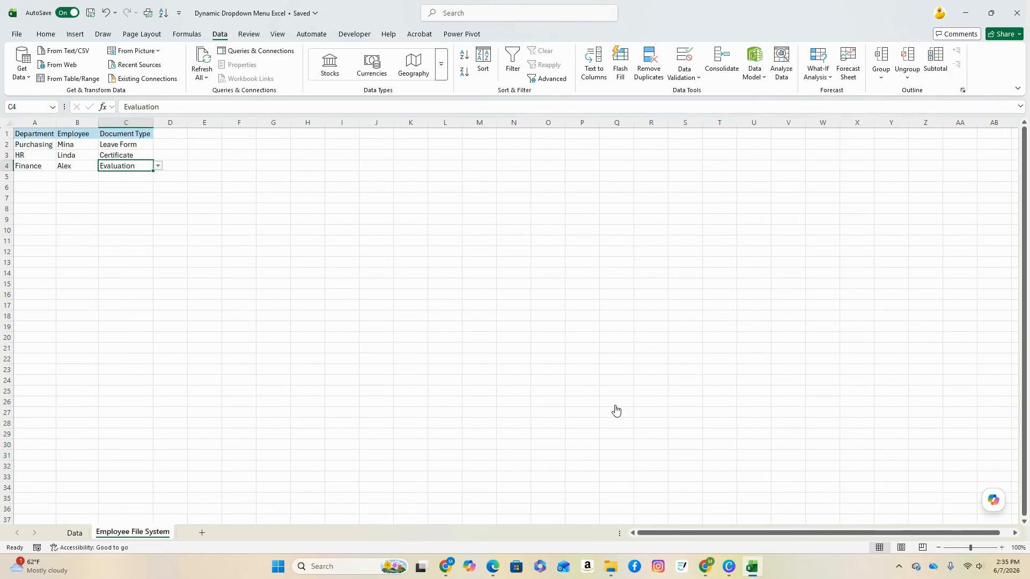